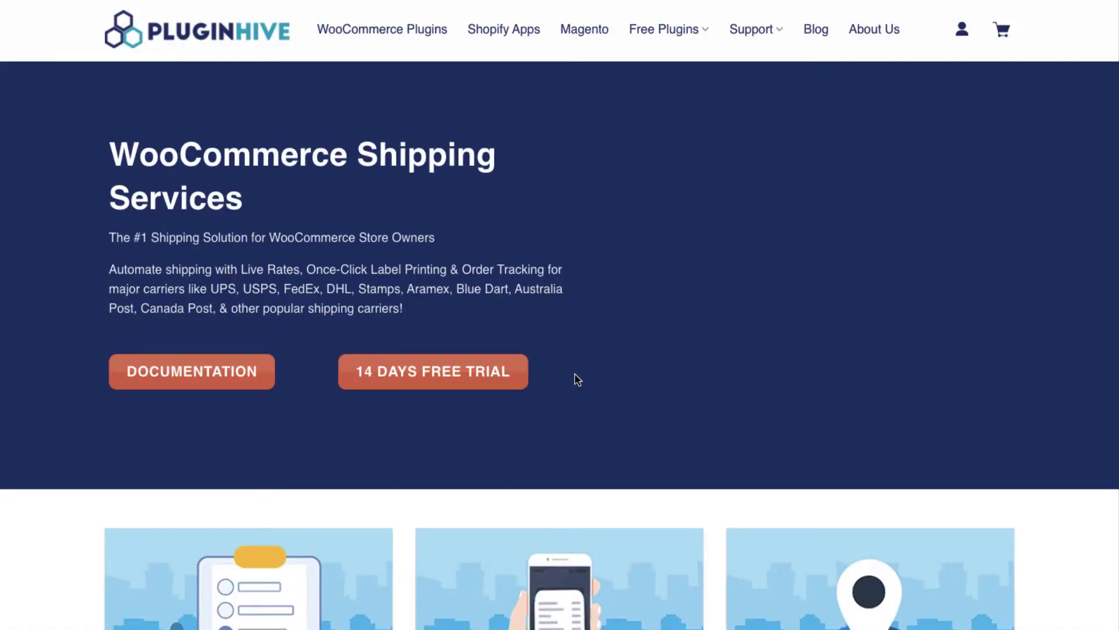
Step: Submit name and email for the 14-day free trial and download the plugin zip from the emailed link
left_click(517, 375)
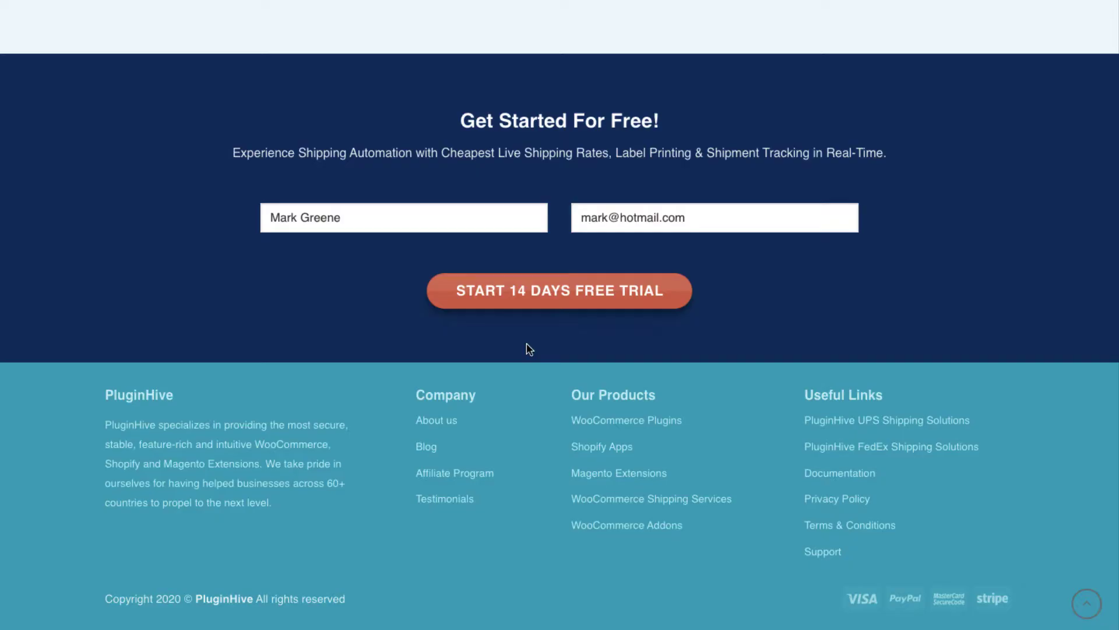
left_click(403, 220)
left_click(694, 218)
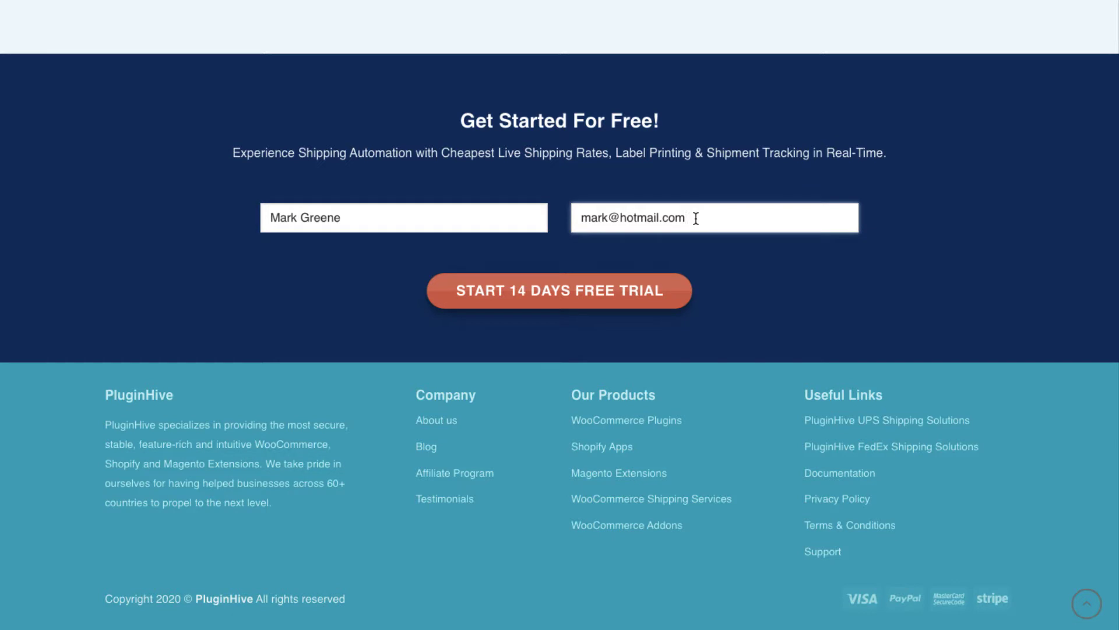
left_click(540, 301)
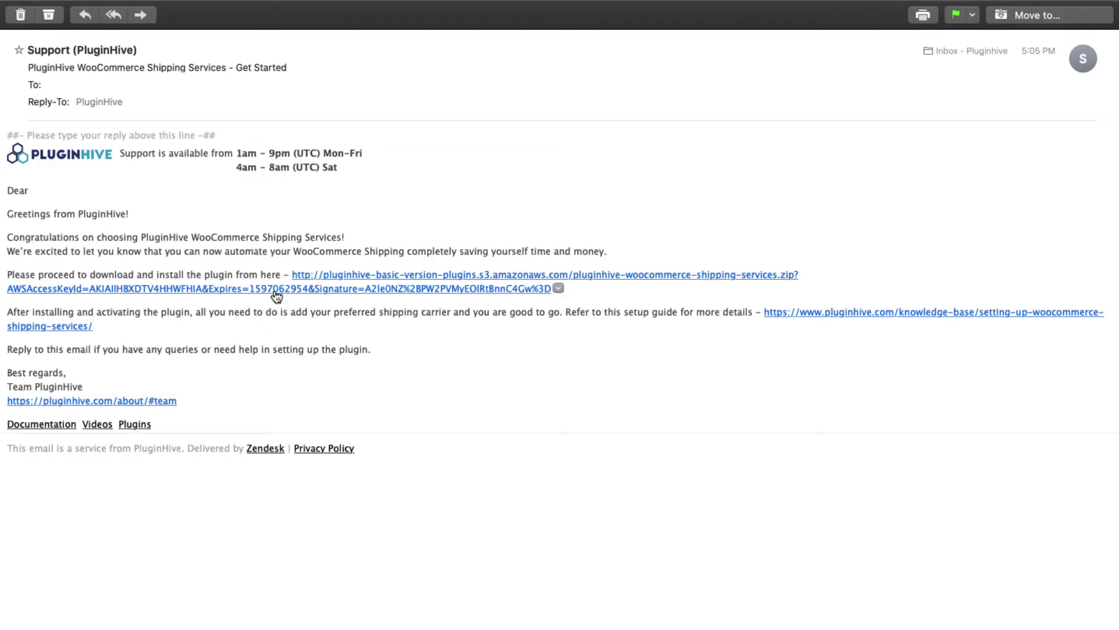
left_click(277, 291)
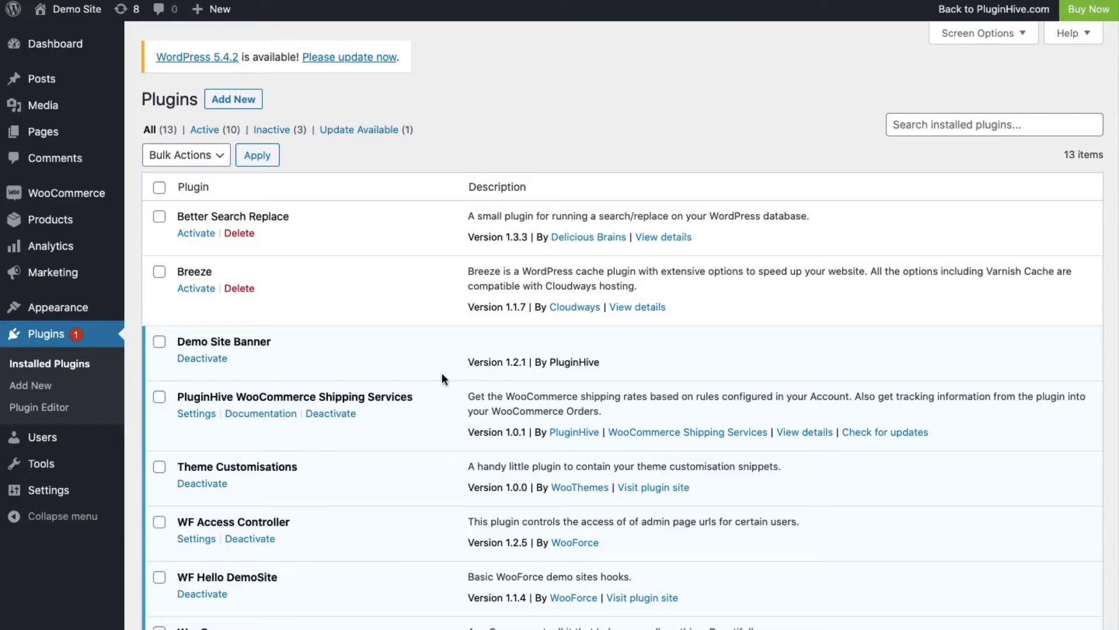
Step: Register the store with PluginHive Shipping Services from the plugin's Settings link
left_click(202, 419)
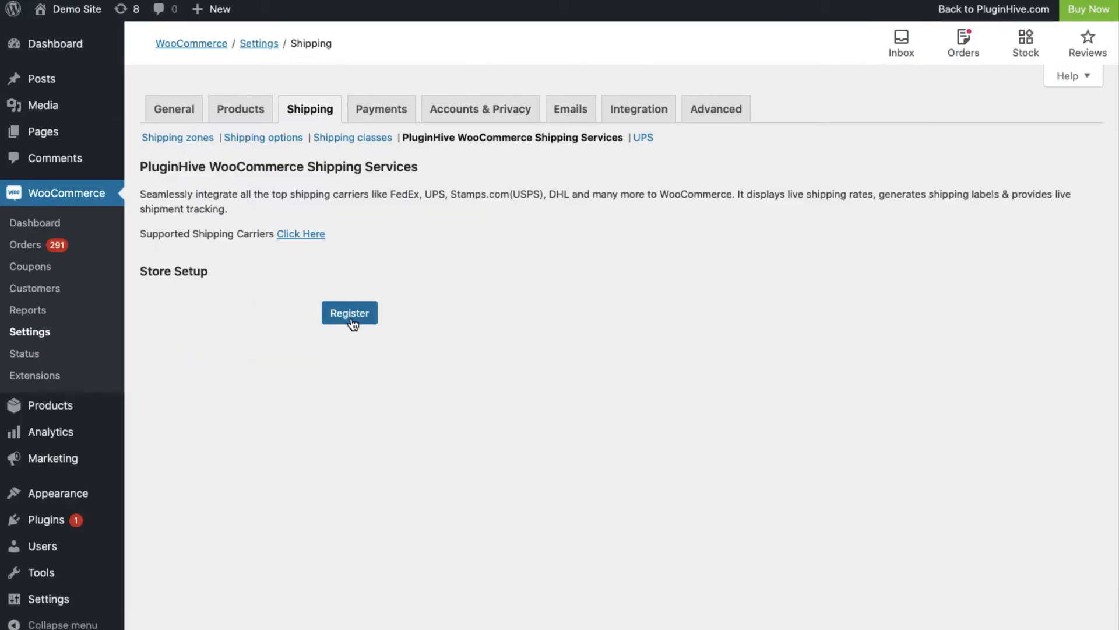
left_click(349, 314)
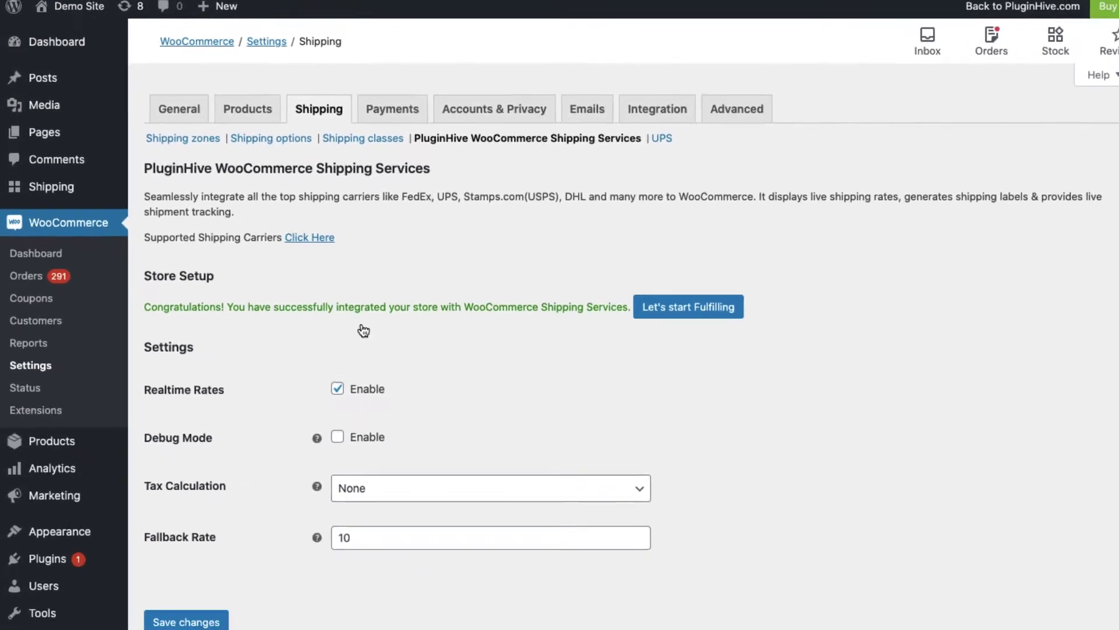
Step: Add a DHL Express carrier with account number, site ID, password and US origin
left_click(661, 305)
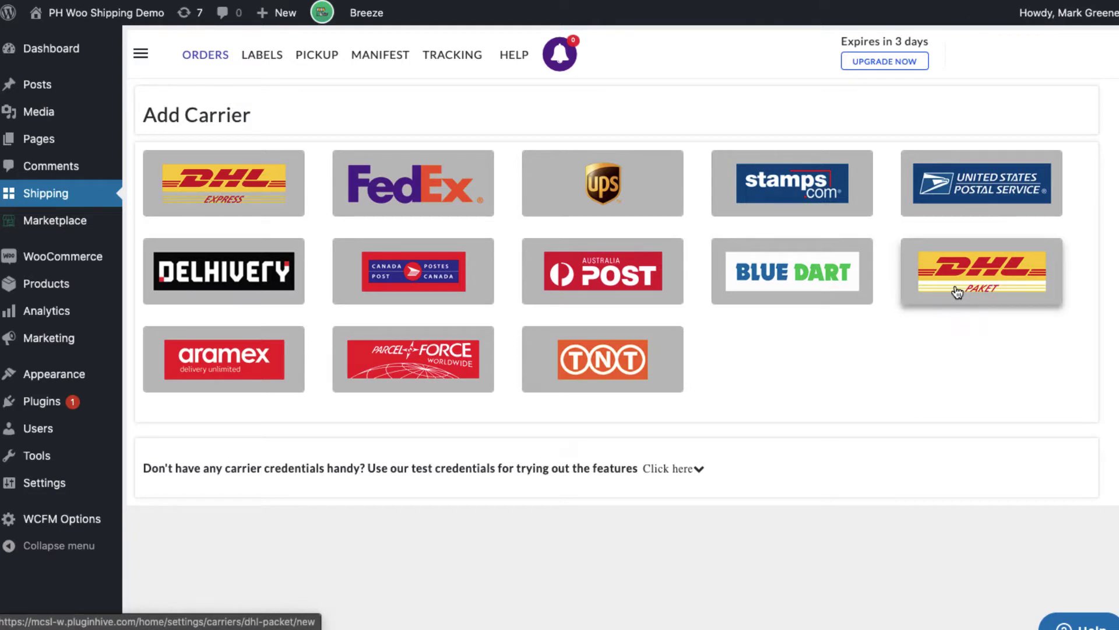
left_click(227, 180)
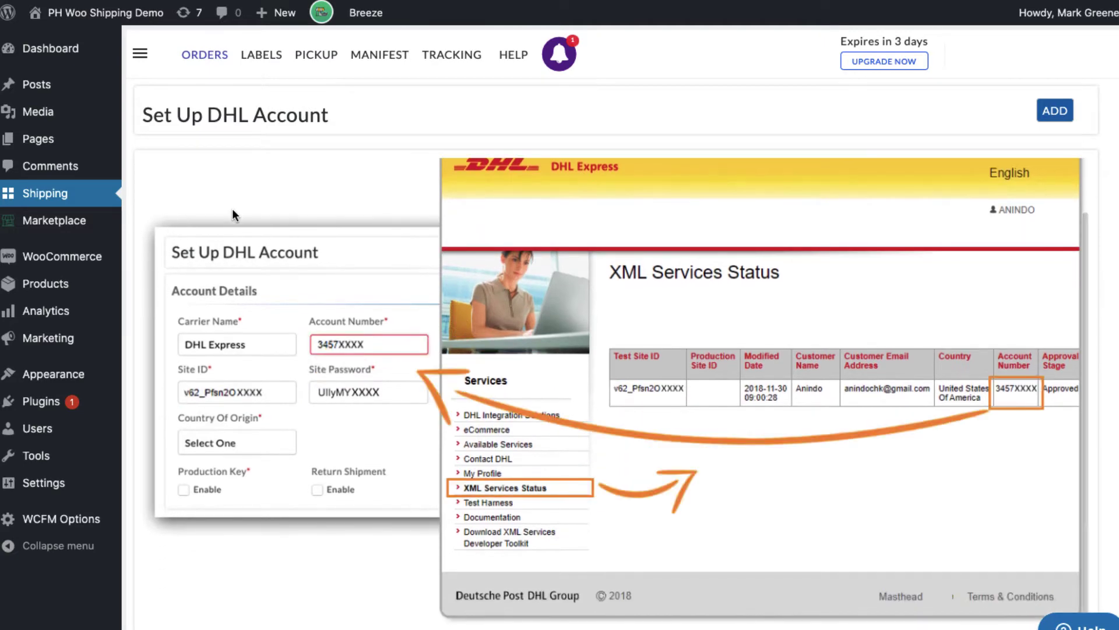
scroll(232, 208, "down", 2)
scroll(232, 208, "down", 3)
scroll(232, 208, "down", 2)
left_click(337, 252)
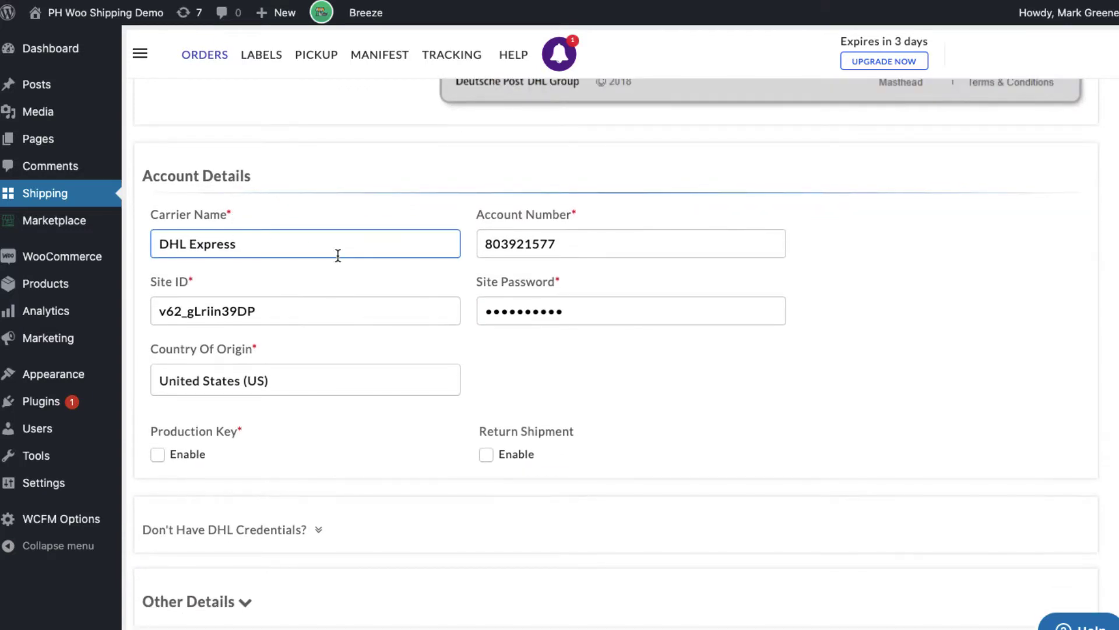
scroll(345, 243, "up", 5)
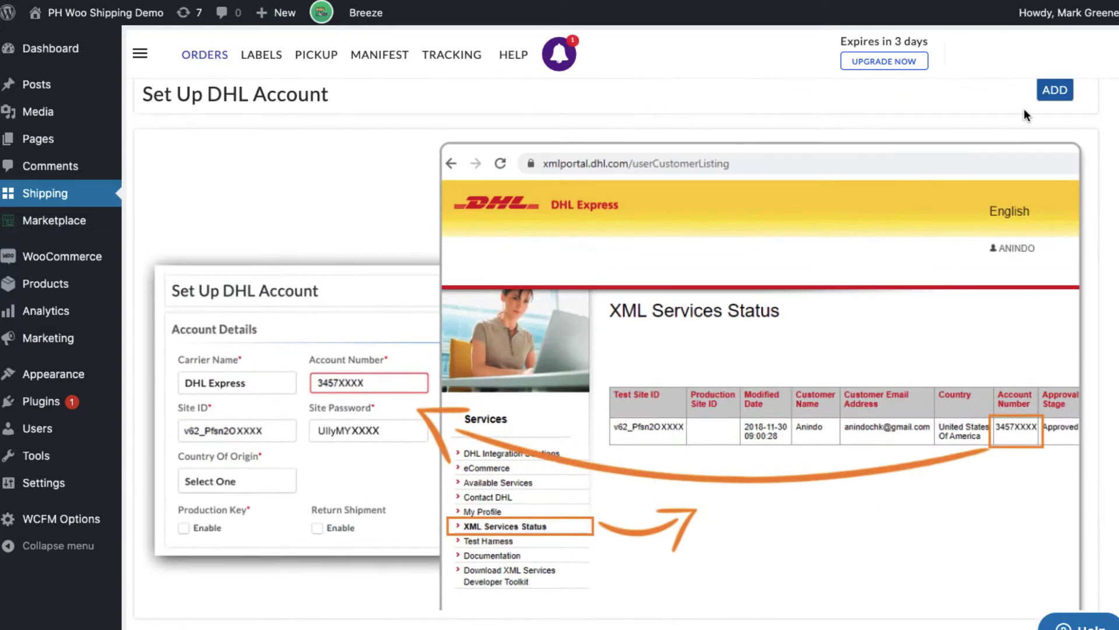
left_click(1052, 92)
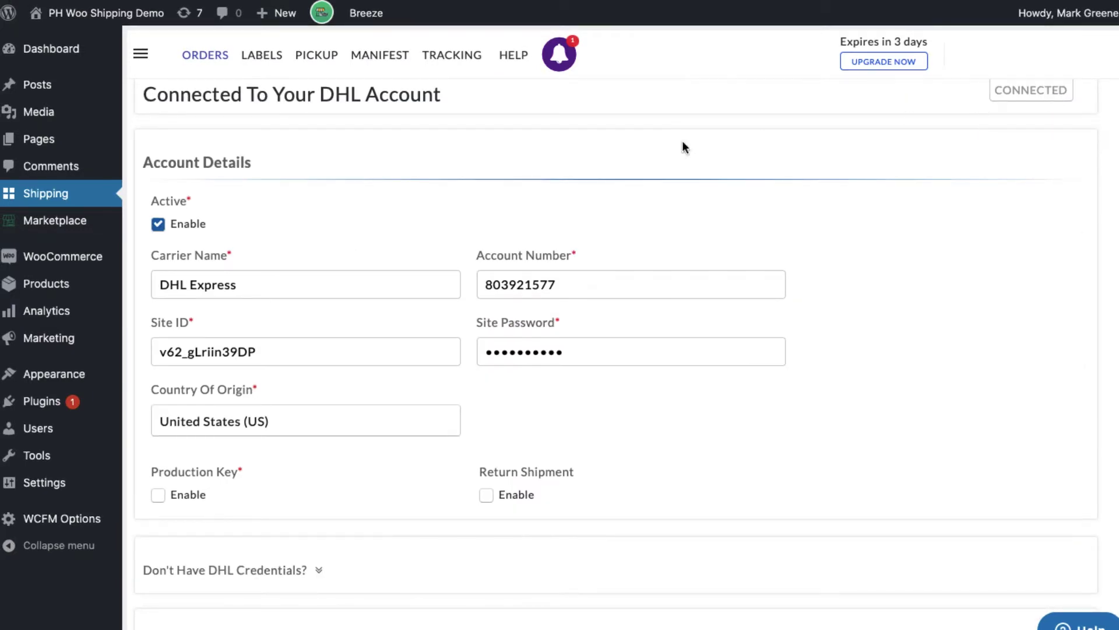
Step: In Rate Automation, replace the ALL service with DOMESTIC EXPRESS 12:00 on the DHL rule
left_click(140, 54)
left_click(205, 385)
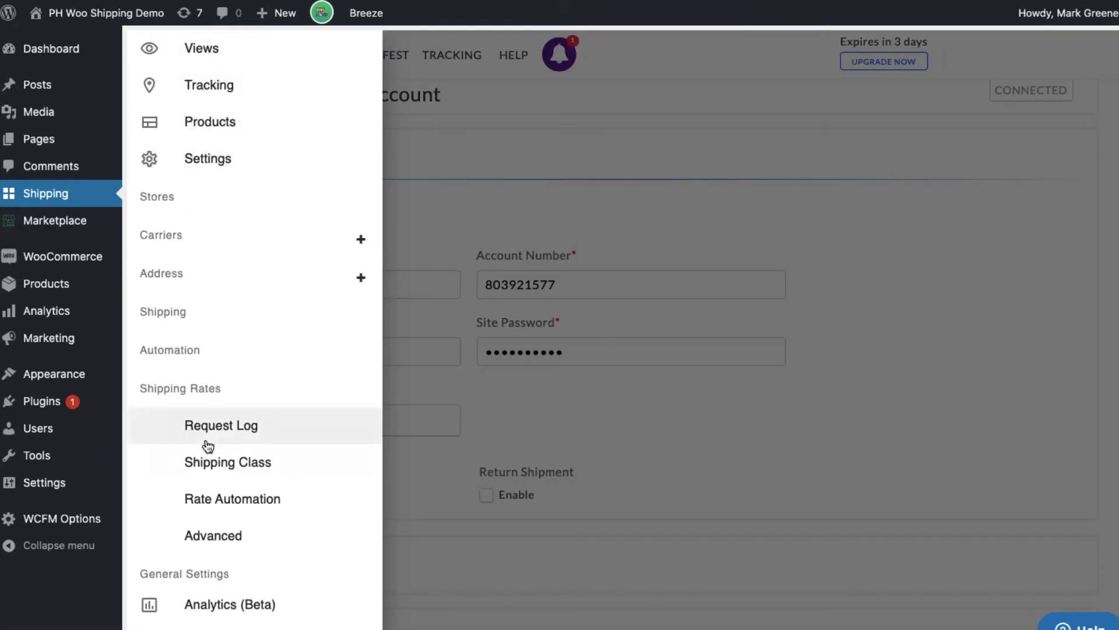
left_click(205, 497)
left_click(564, 508)
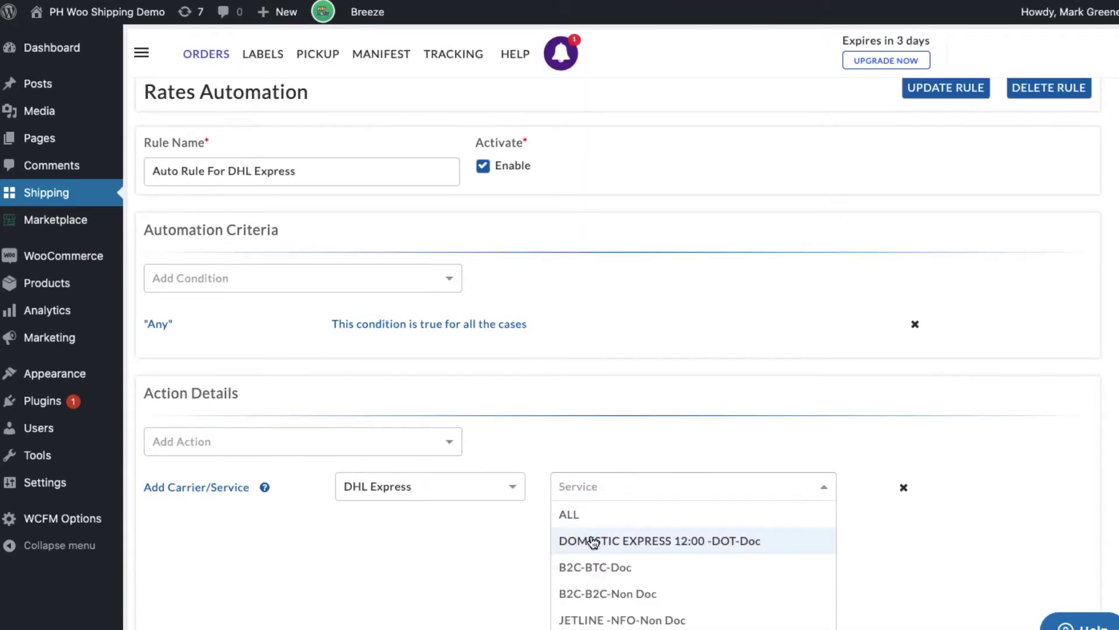
left_click(590, 537)
left_click(783, 509)
scroll(784, 509, "down", 5)
scroll(784, 508, "down", 2)
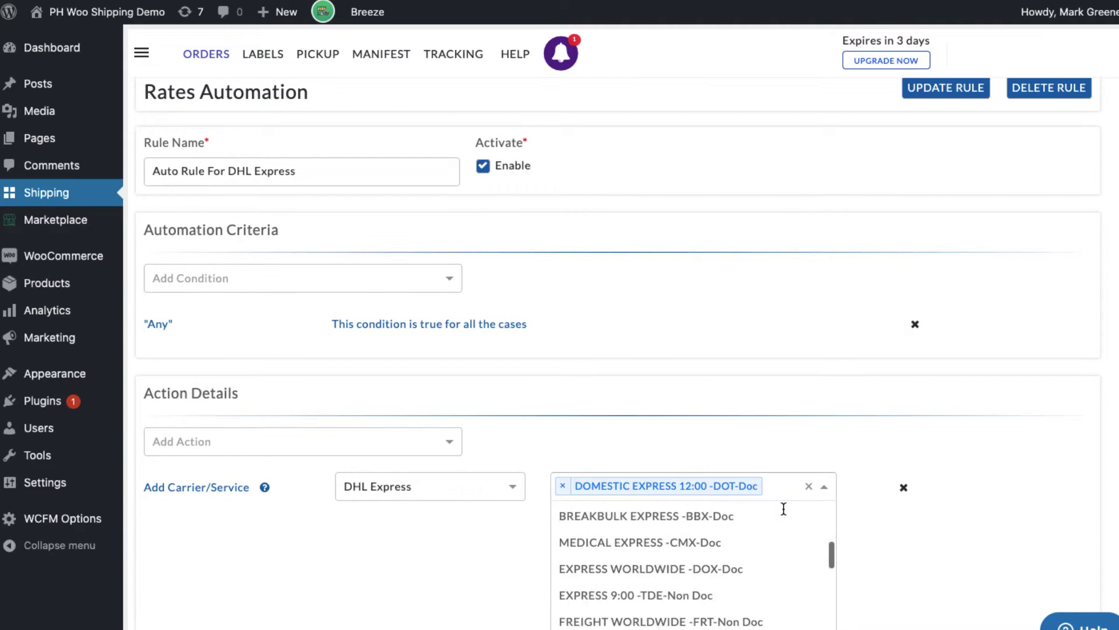
scroll(784, 509, "down", 1)
Step: Add EXPRESS WORLDWIDE, MEDICAL EXPRESS and EXPRESS EASY to the rule and save it
left_click(712, 549)
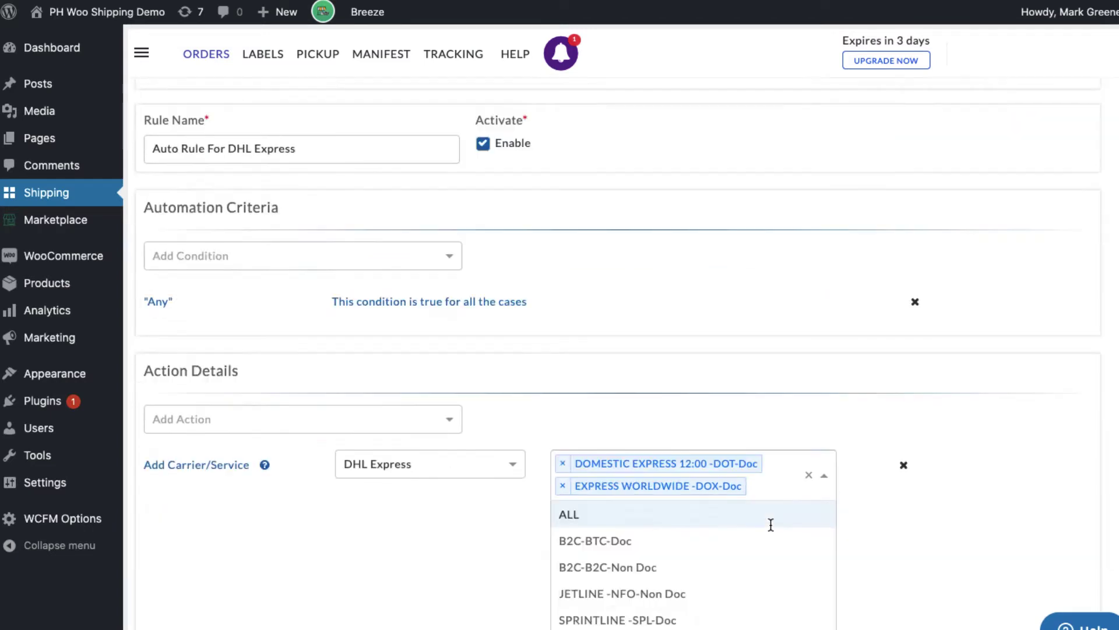
scroll(690, 607, "down", 3)
scroll(691, 609, "down", 1)
scroll(691, 609, "down", 1)
left_click(675, 583)
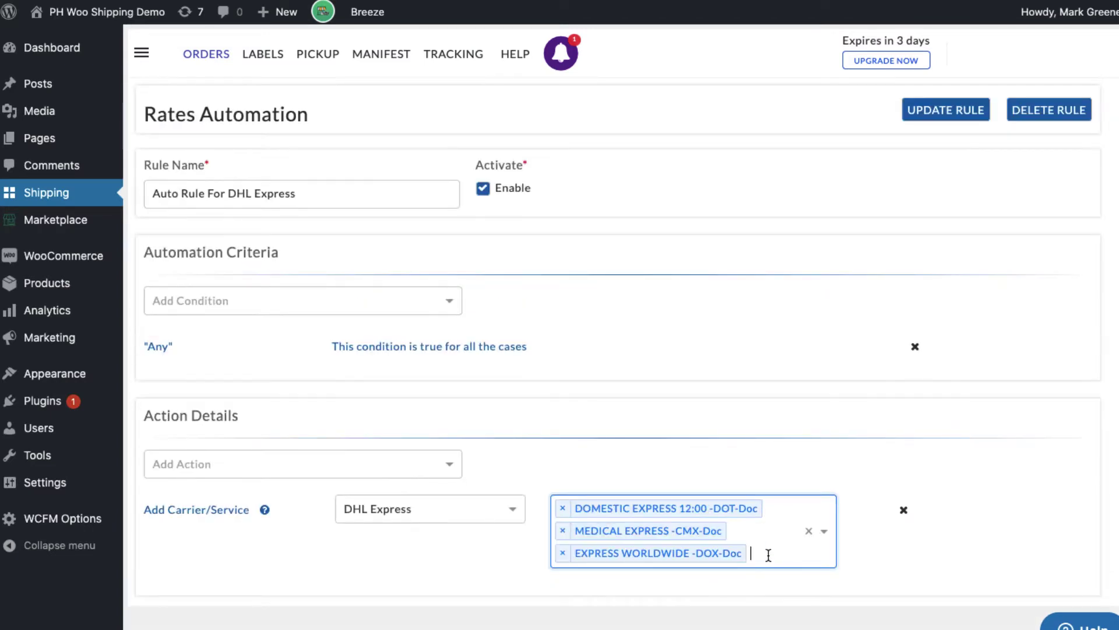
left_click(767, 554)
scroll(743, 552, "down", 1)
left_click(719, 549)
scroll(909, 562, "up", 1)
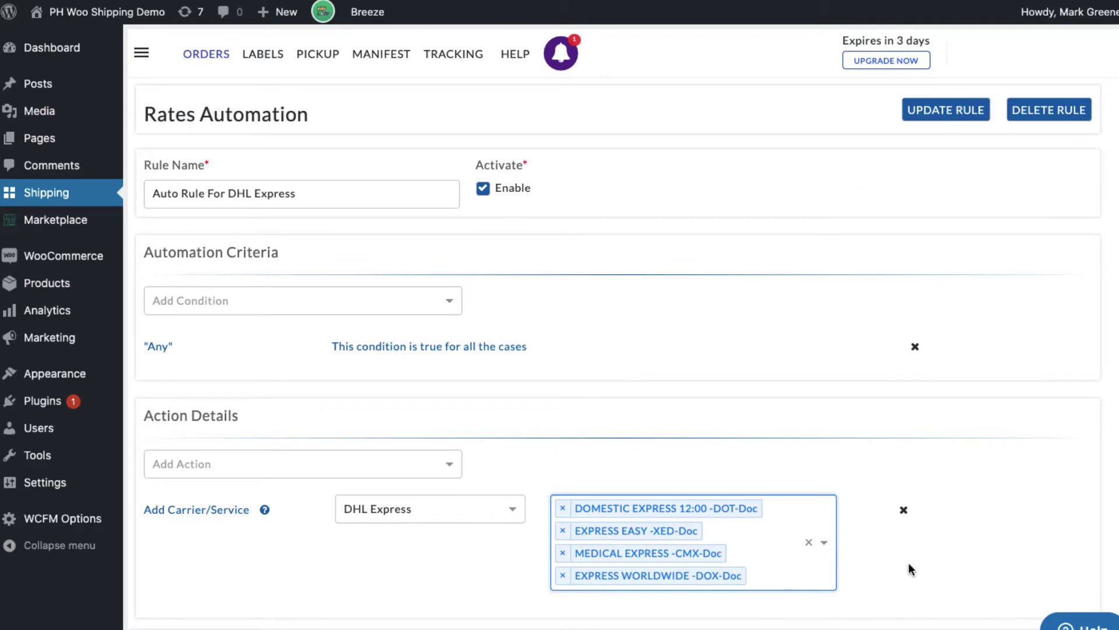
left_click(940, 116)
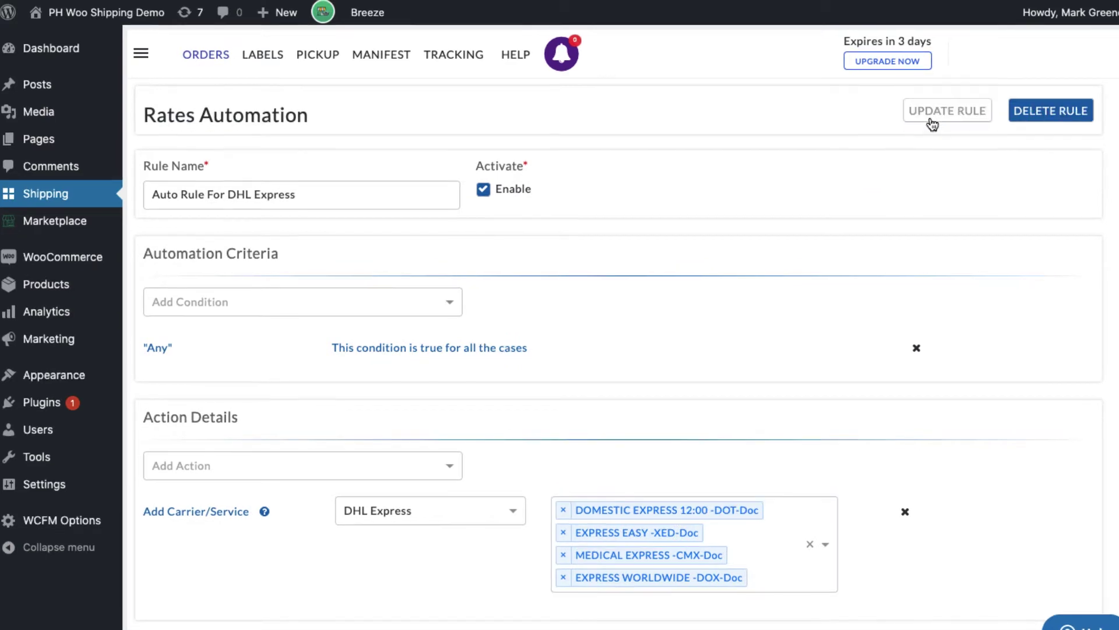
left_click(142, 56)
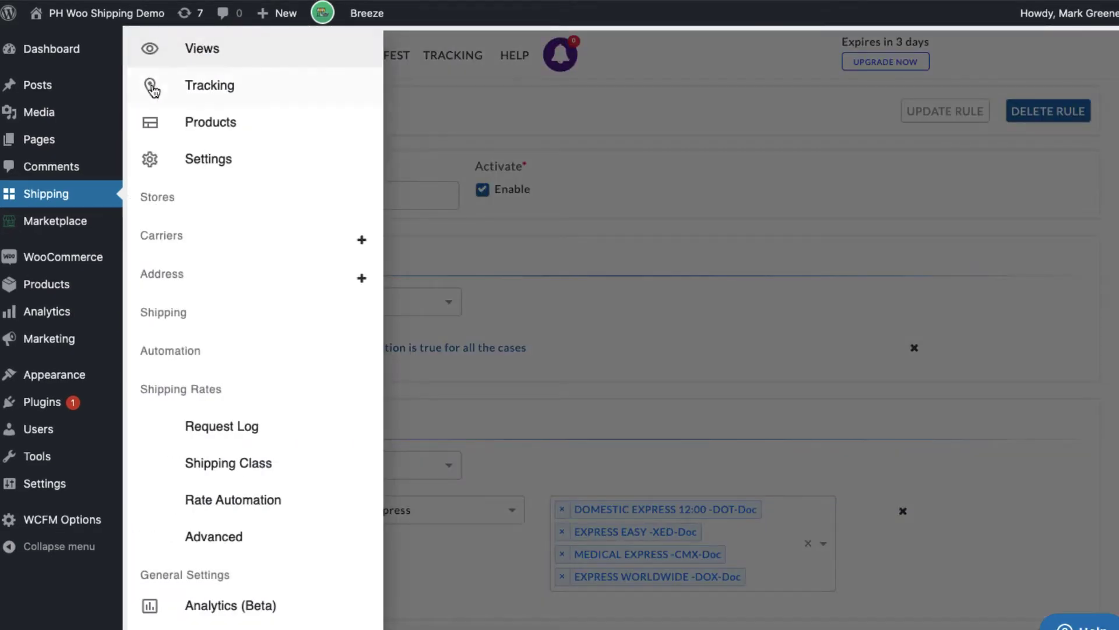
left_click(188, 282)
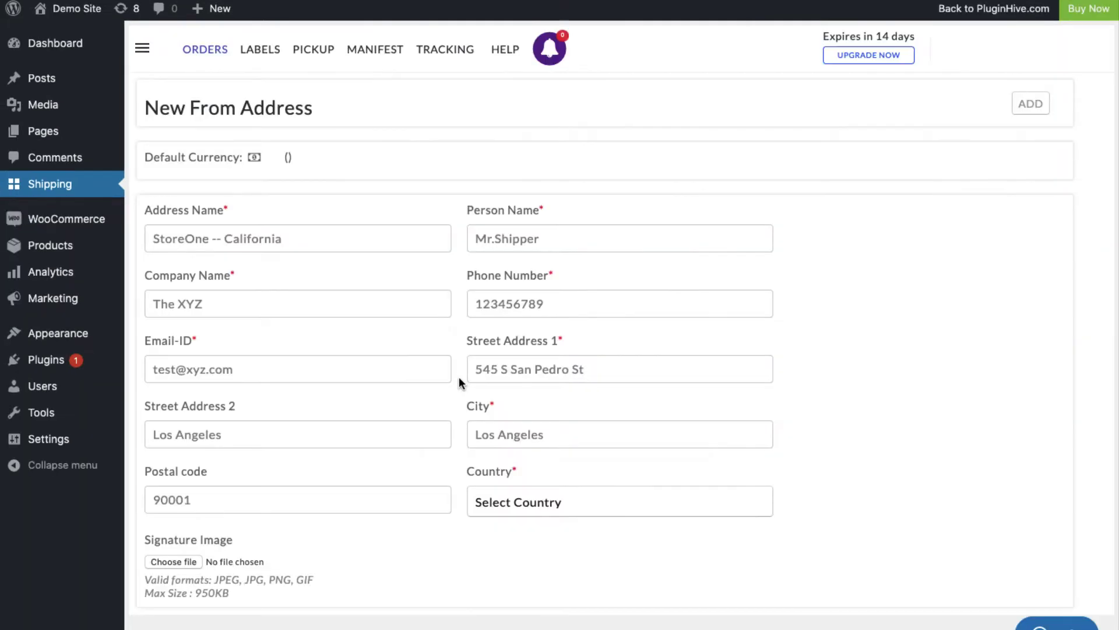
Step: Expand the Shipping section of the navigation to reach packaging and zone options
left_click(140, 50)
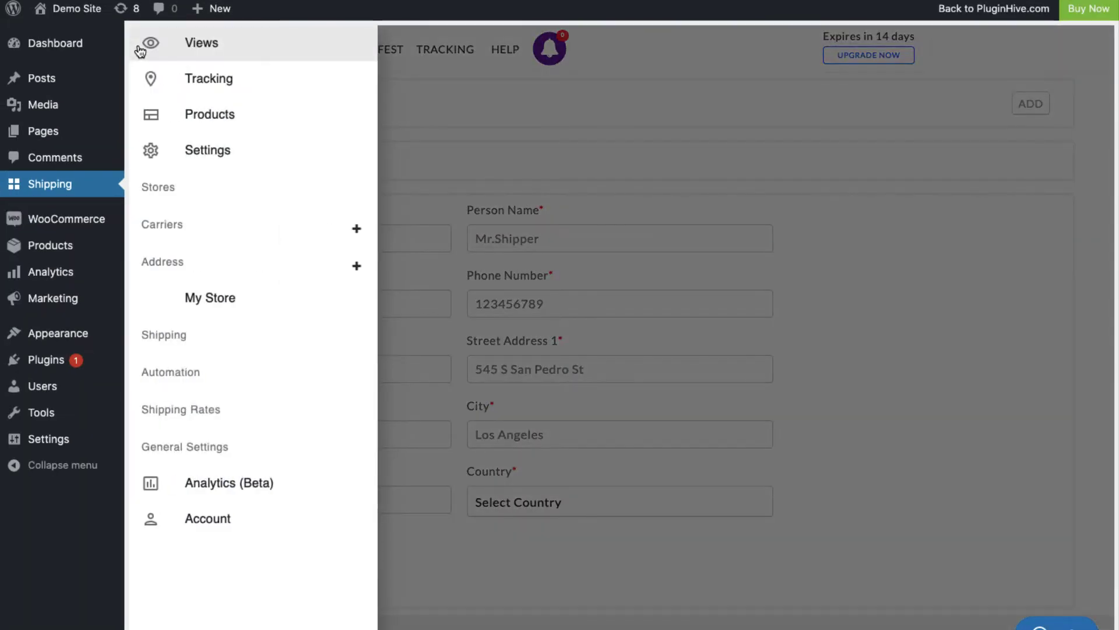
left_click(171, 332)
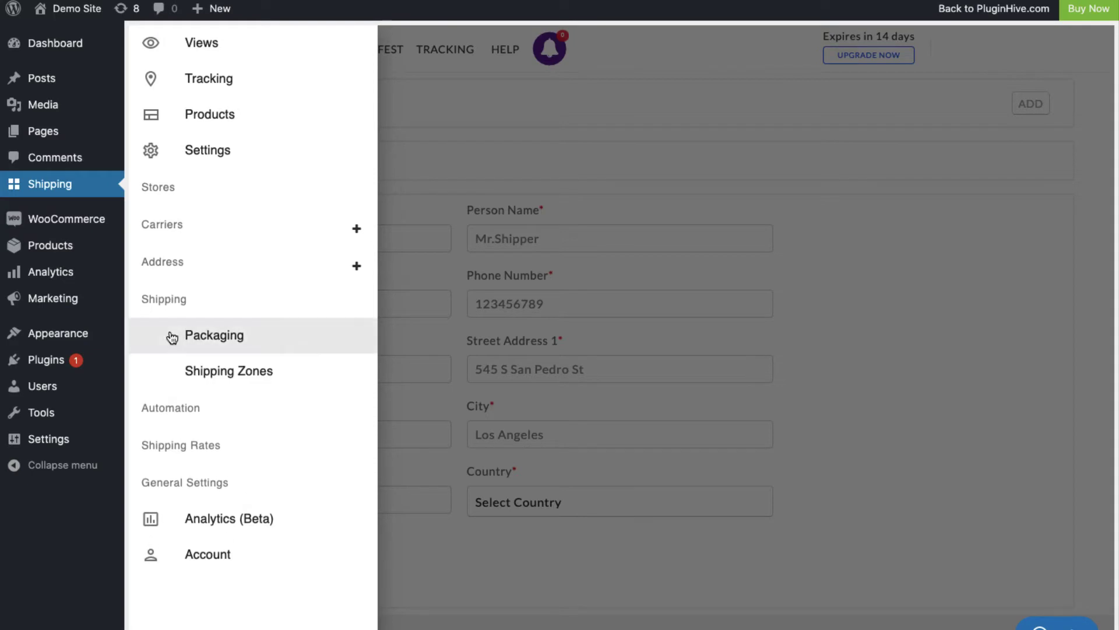
Step: Switch packing to Box Packing and save a 10×10×10 Custom Box with max weight 10
left_click(202, 336)
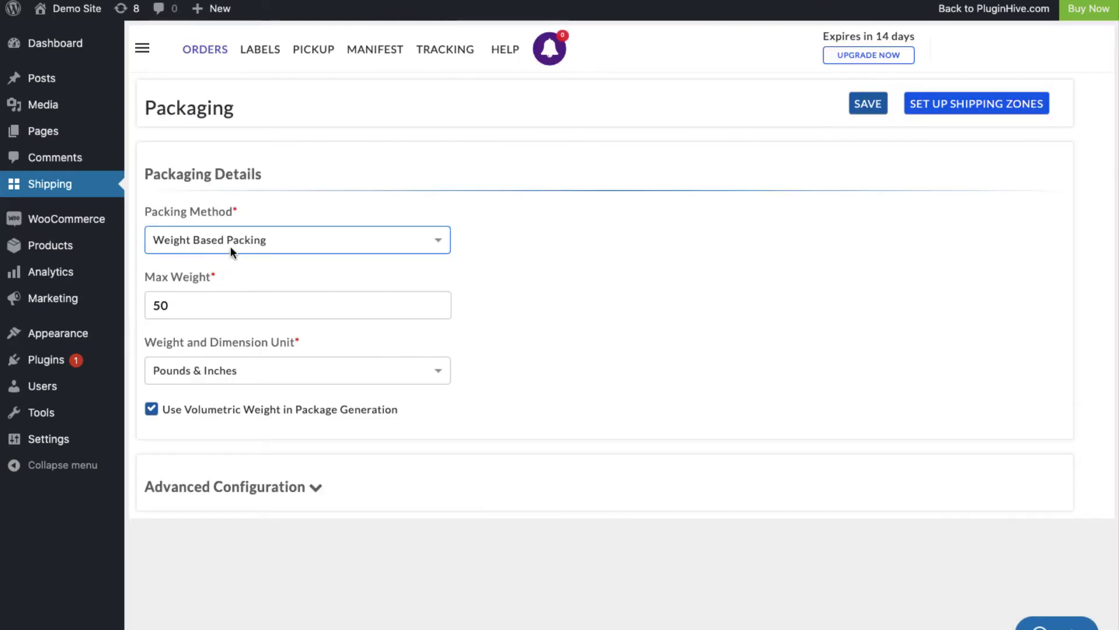
left_click(261, 243)
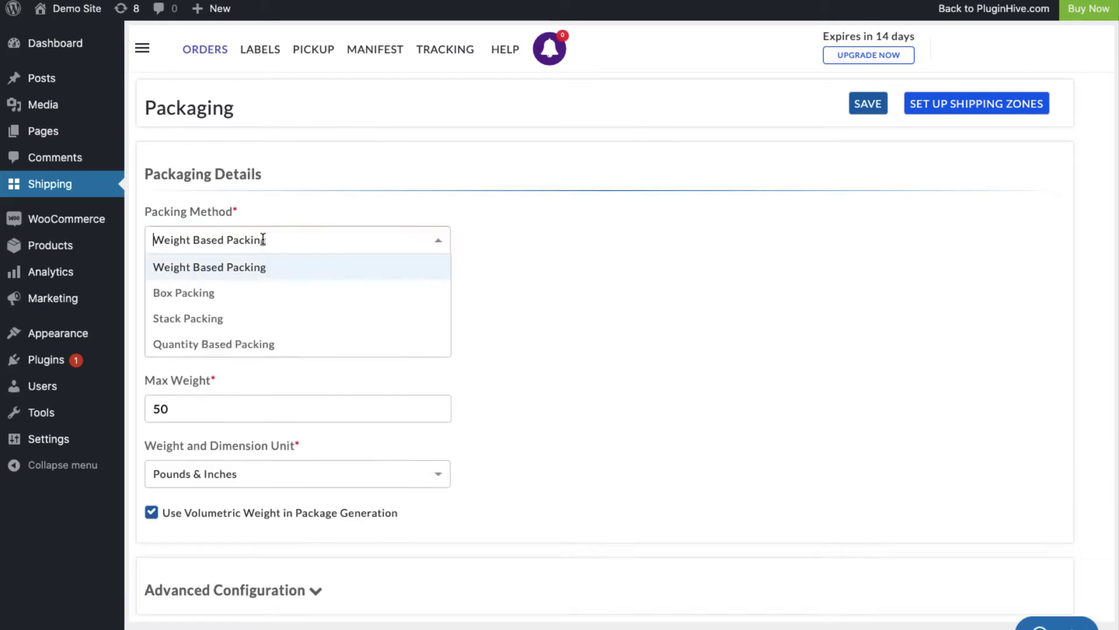
left_click(249, 297)
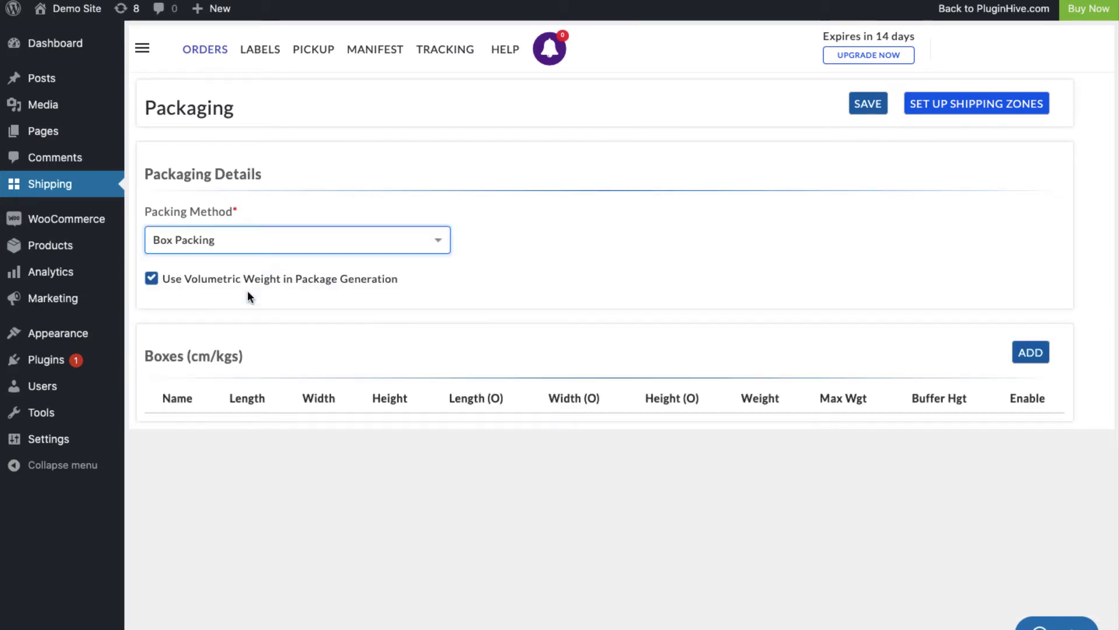
left_click(1028, 353)
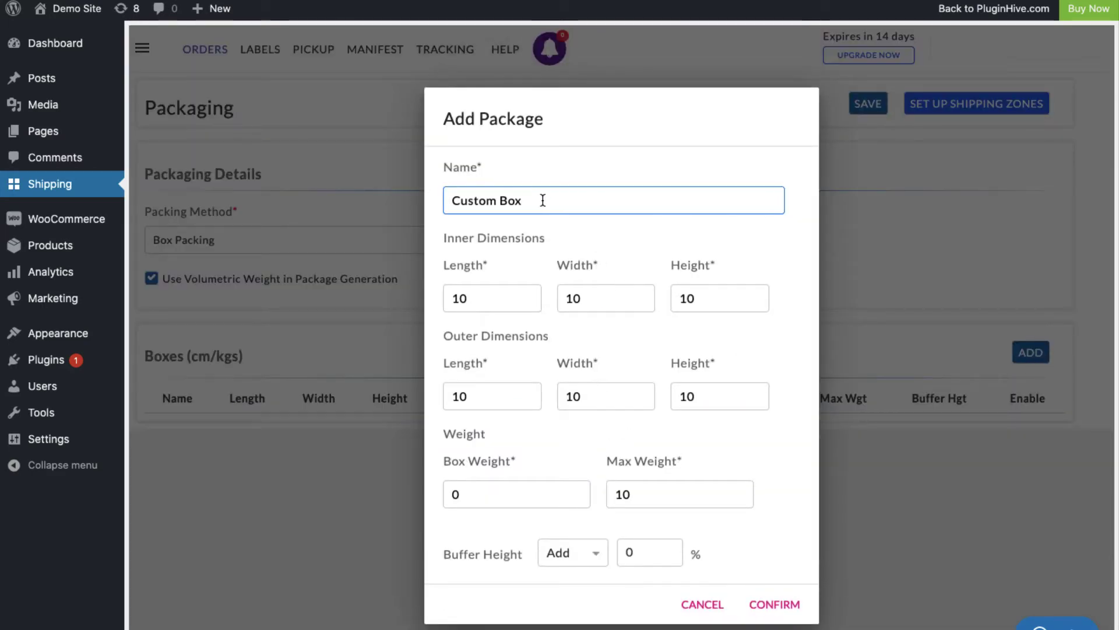
scroll(525, 293, "down", 1)
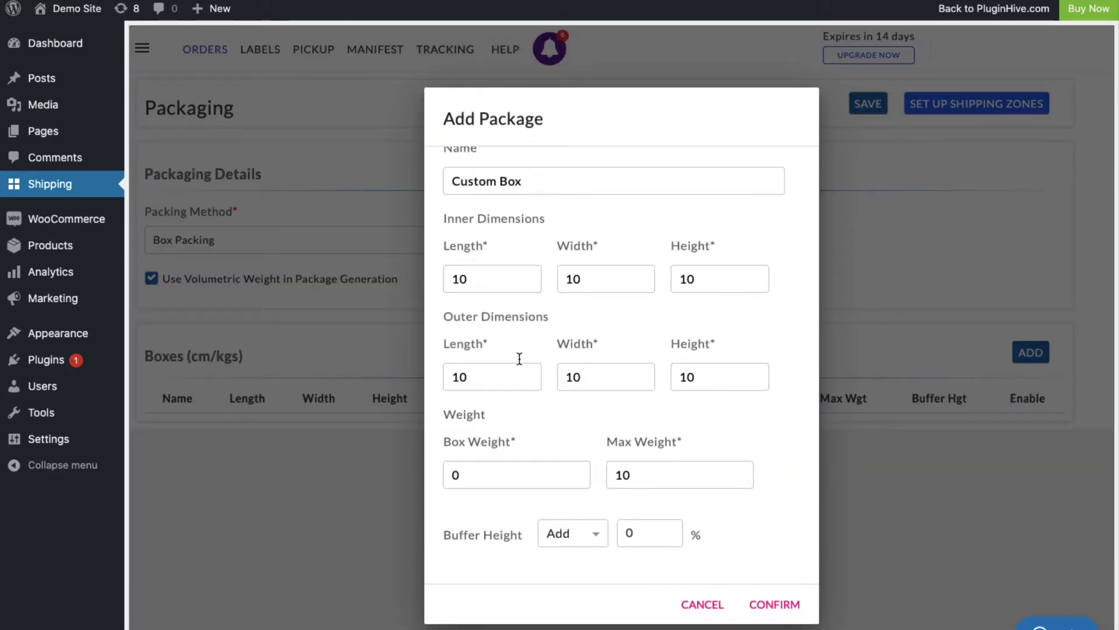
left_click(769, 604)
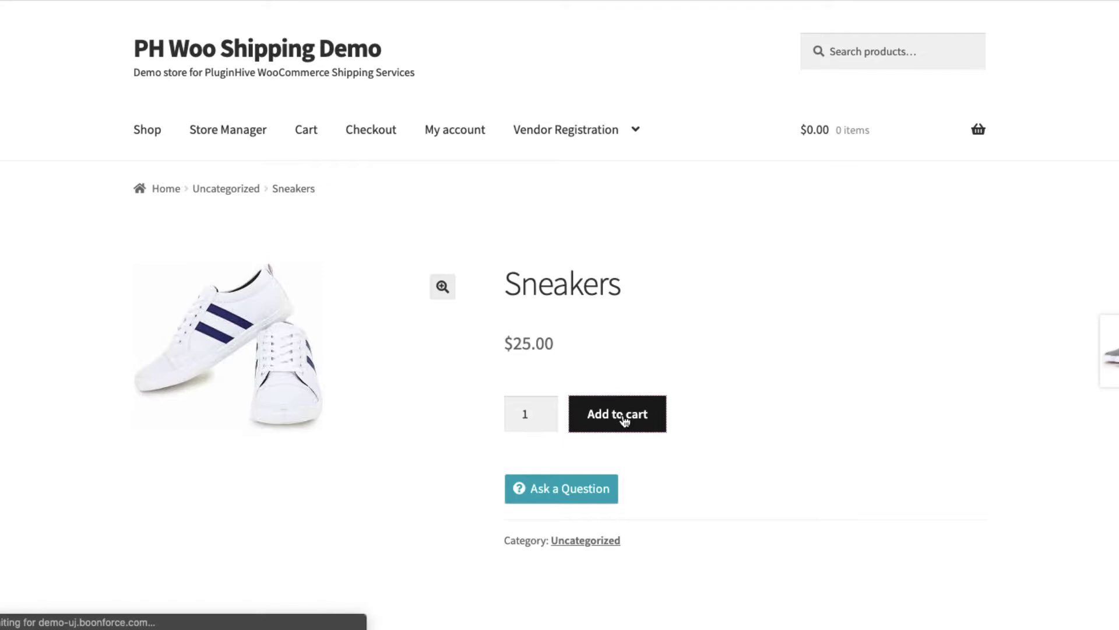
Step: In the cart, set the shipping address to Toronto, Canada with the K1P postcode
left_click(917, 320)
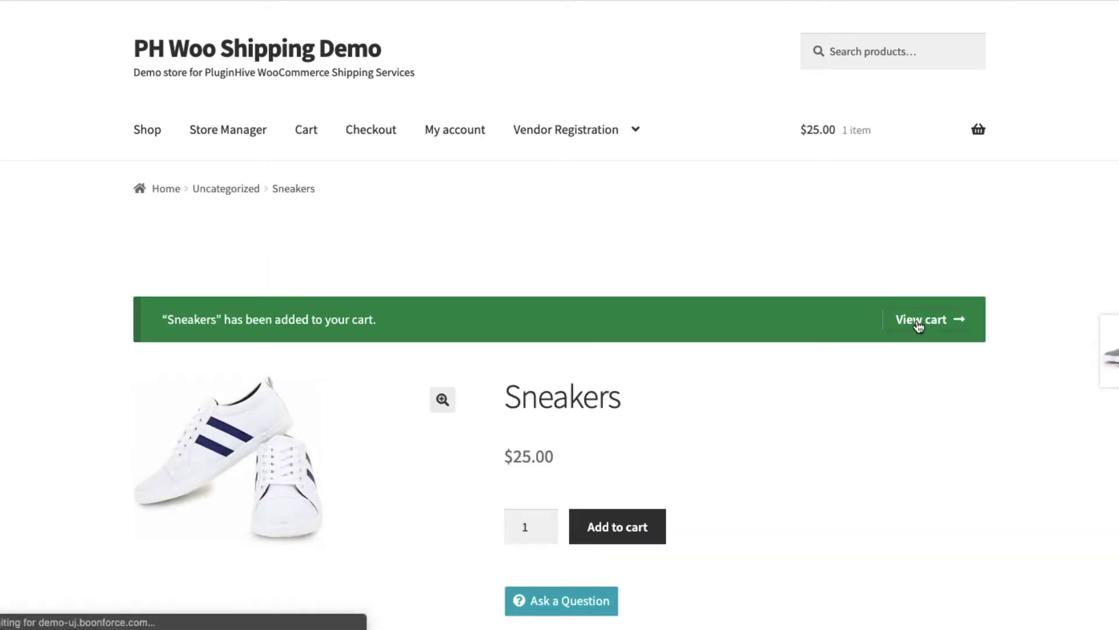
scroll(932, 361, "down", 3)
scroll(932, 361, "down", 2)
left_click(812, 425)
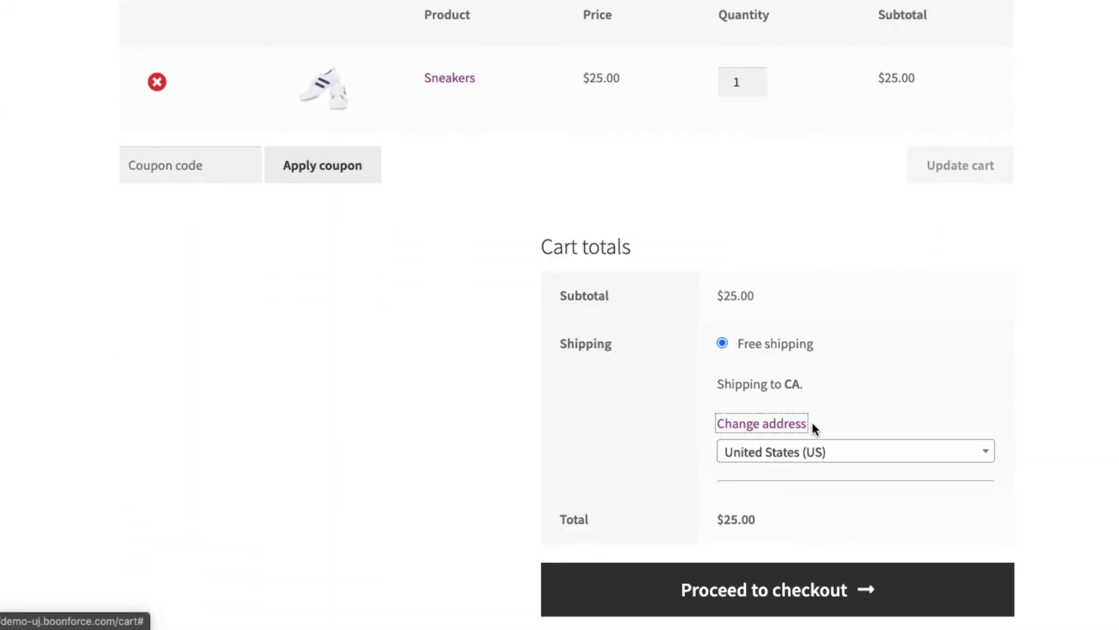
left_click(803, 469)
type("canada")
key("Return")
key("Tab")
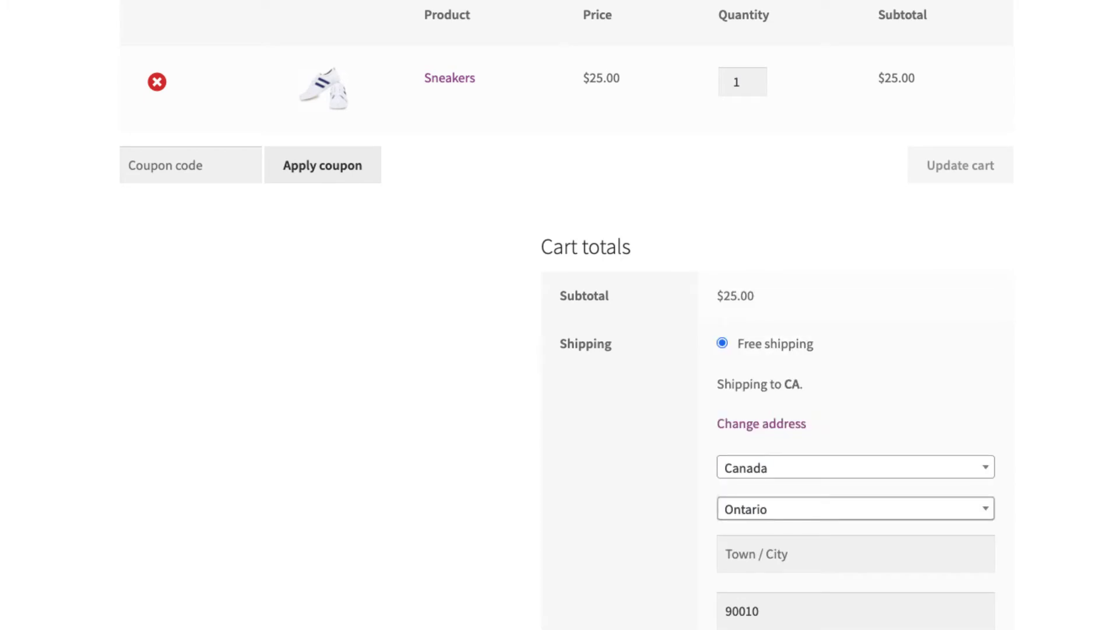
type("Toronto")
key("Tab")
type("k1")
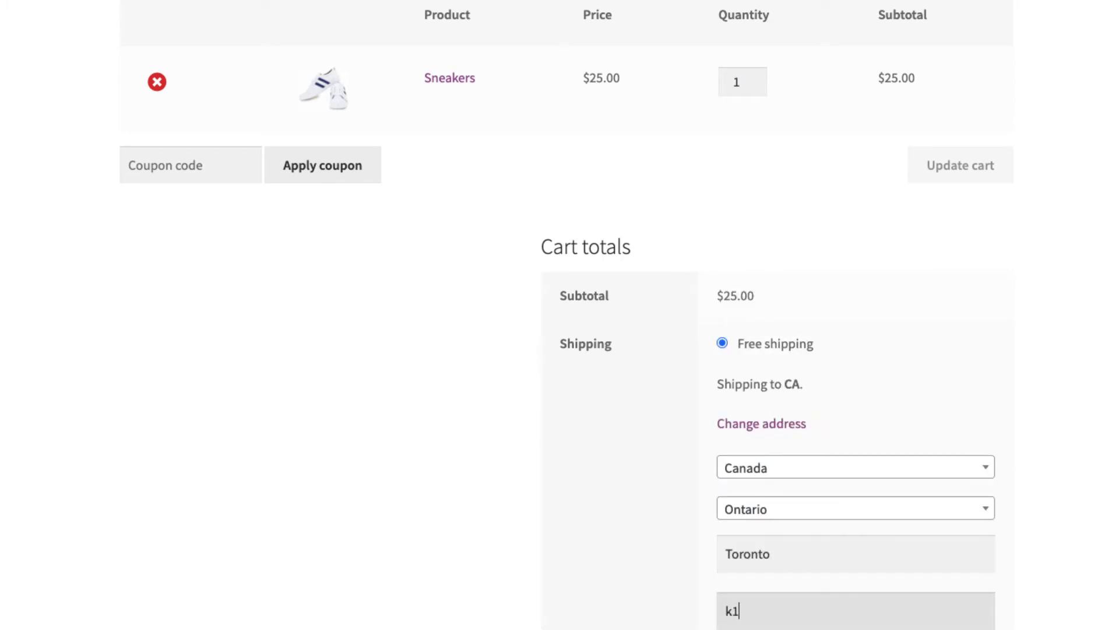
key("Return")
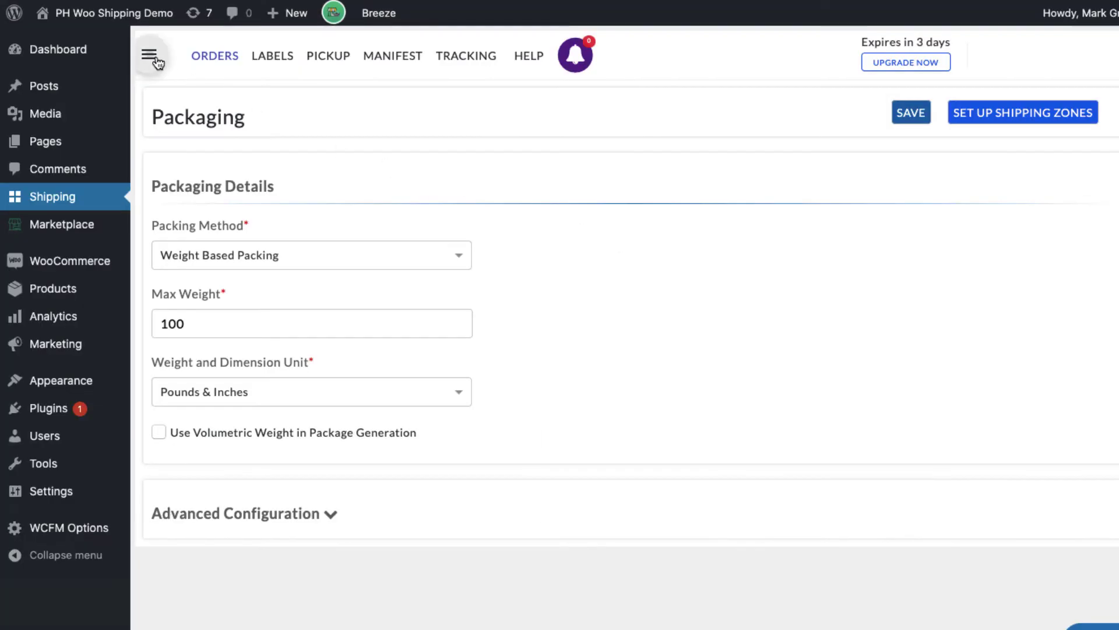
Step: View the most recent entry in the Shipping Rates Request Log with its returned DHL rates
left_click(151, 55)
left_click(220, 467)
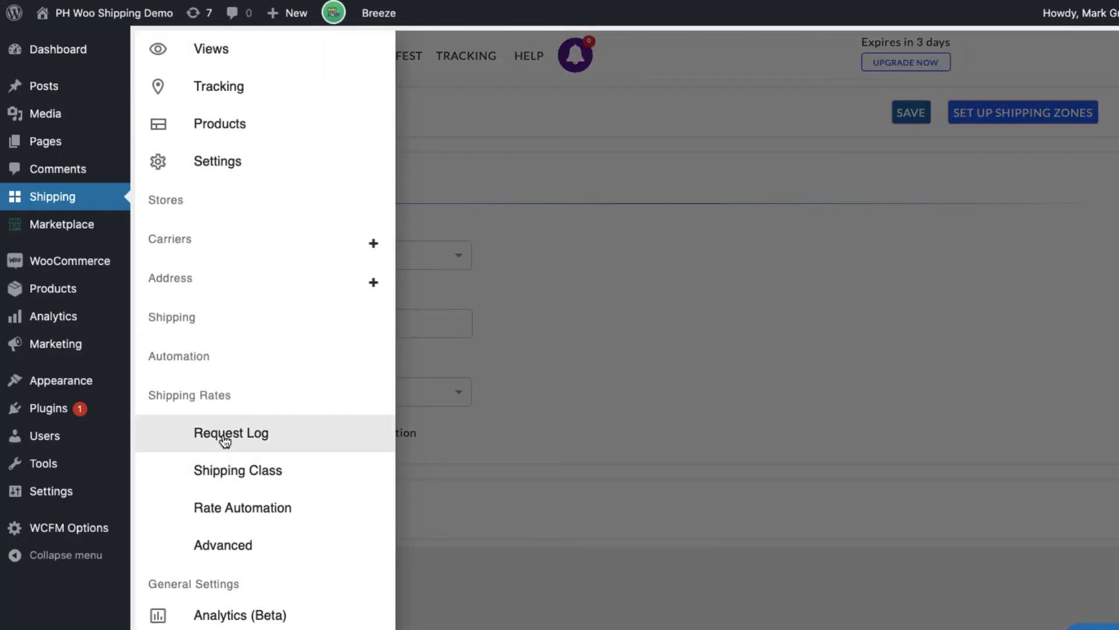
left_click(225, 435)
left_click(1045, 208)
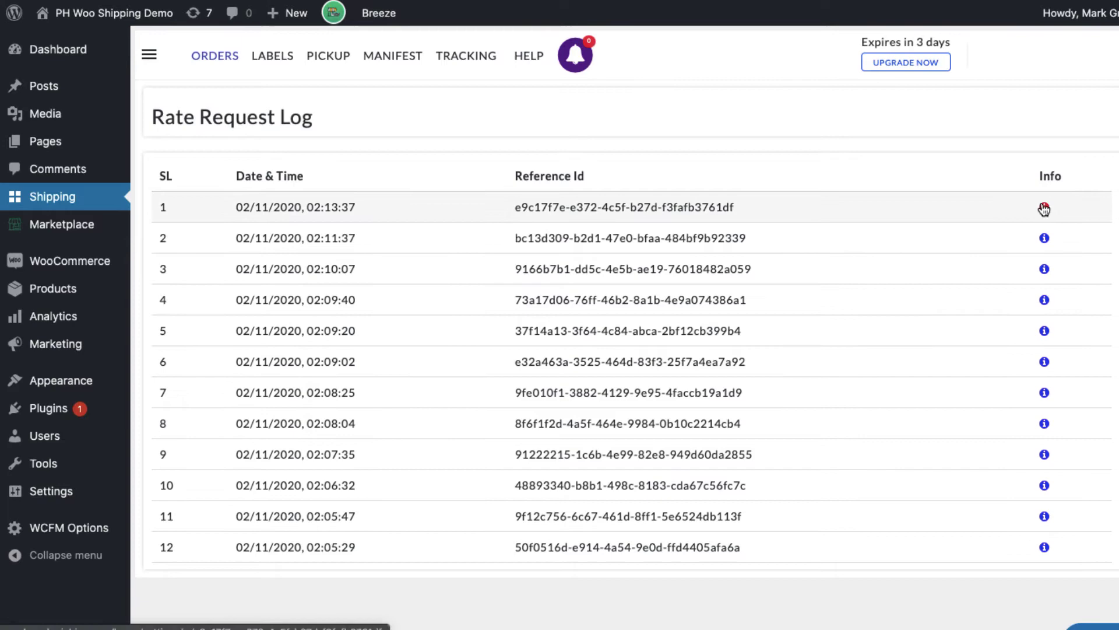
scroll(190, 523, "down", 5)
scroll(190, 522, "down", 3)
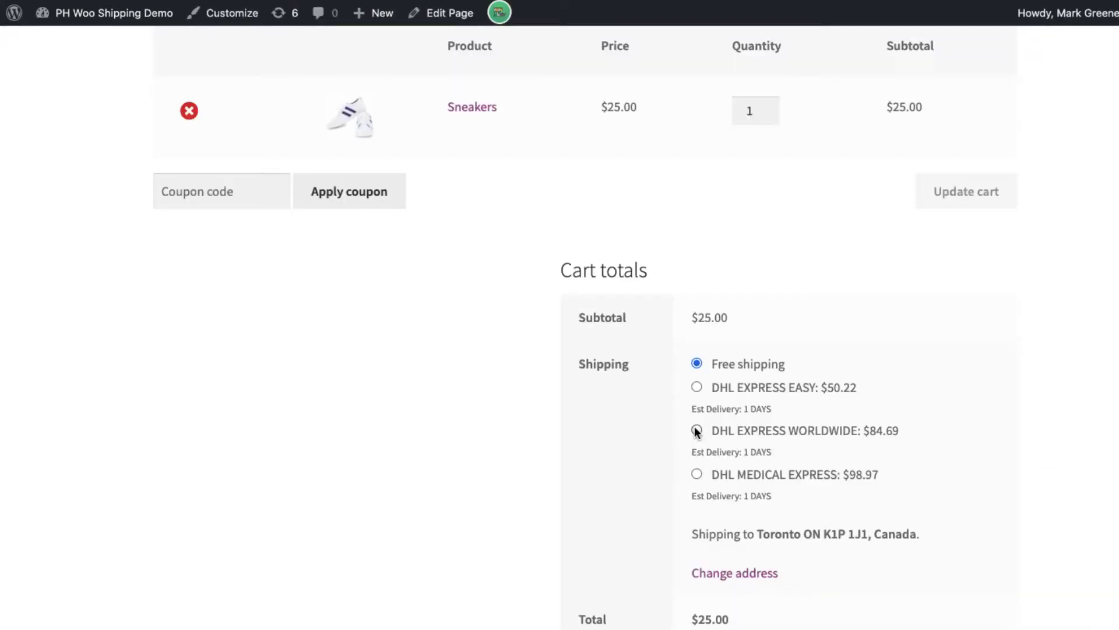
Step: Choose DHL EXPRESS WORLDWIDE shipping in Cart totals and proceed to checkout
left_click(698, 430)
scroll(695, 431, "down", 4)
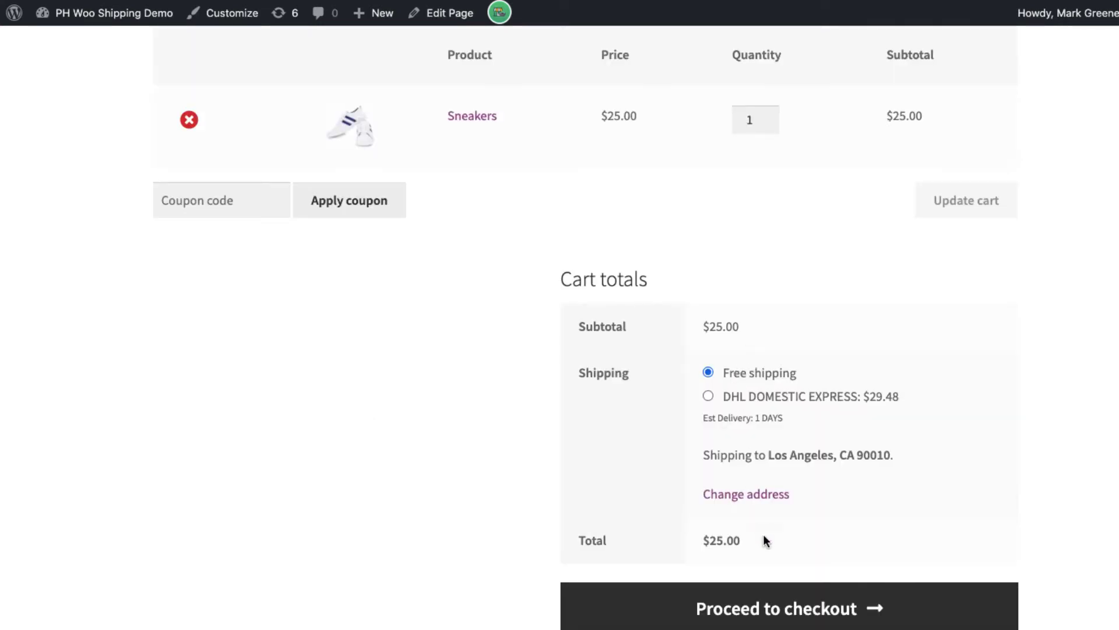
left_click(778, 615)
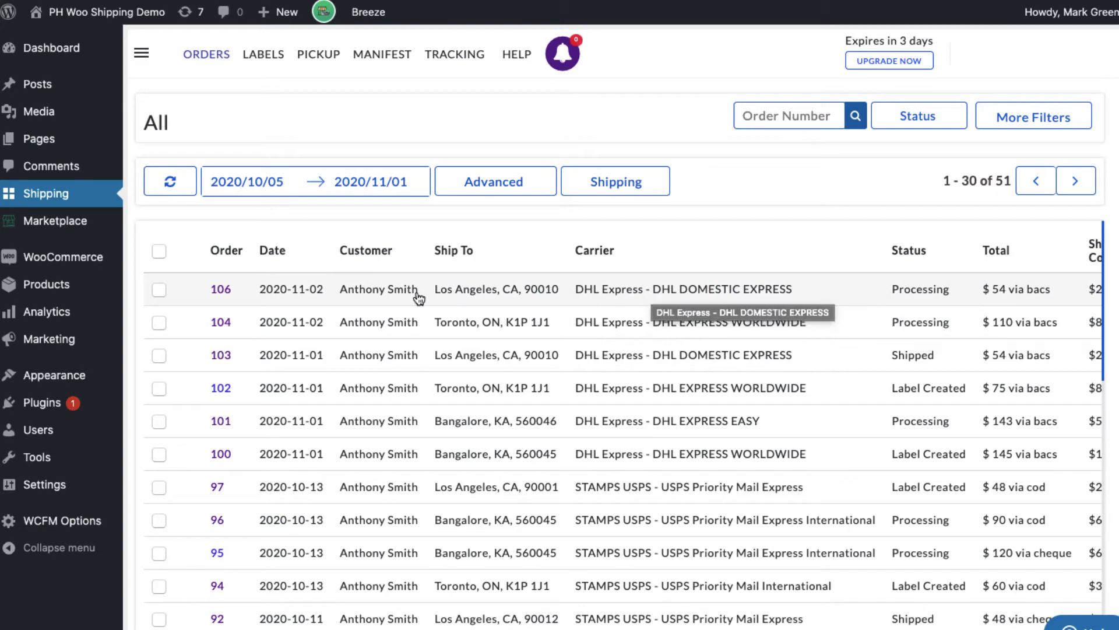
Step: Review order 106's Rate Summary and return to the orders list
left_click(221, 288)
scroll(221, 296, "down", 2)
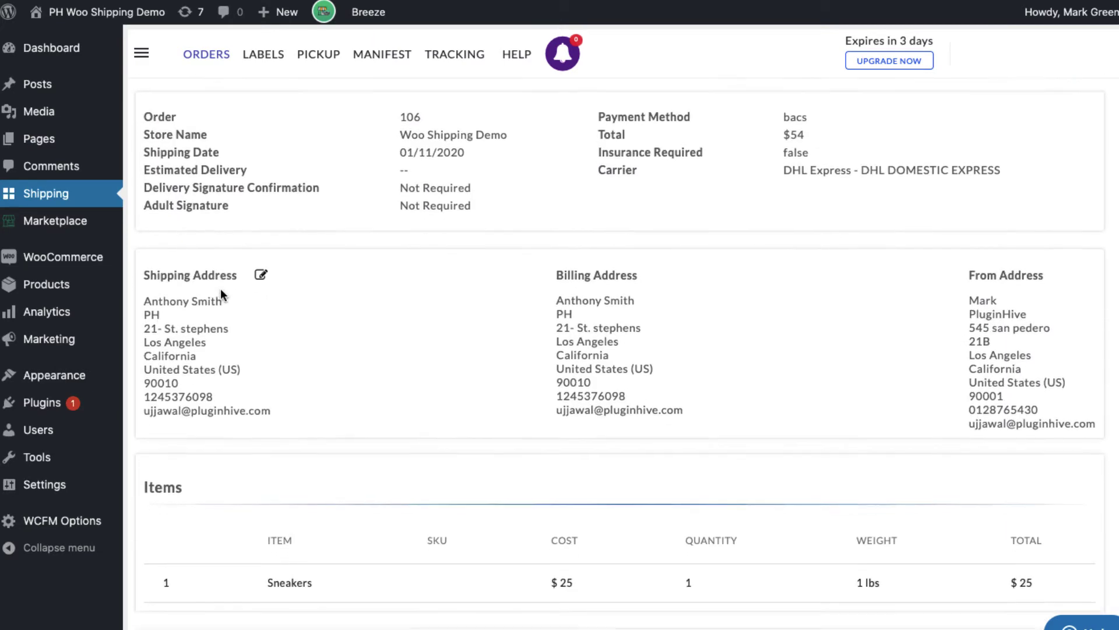
scroll(220, 295, "down", 2)
scroll(221, 296, "down", 2)
scroll(220, 297, "down", 1)
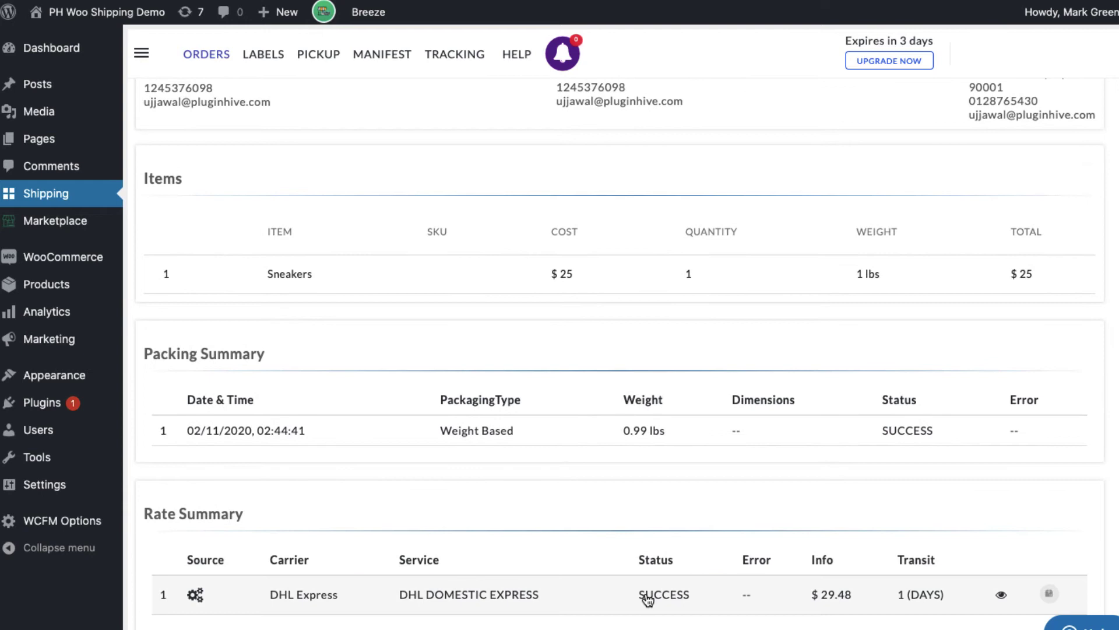
left_click(206, 58)
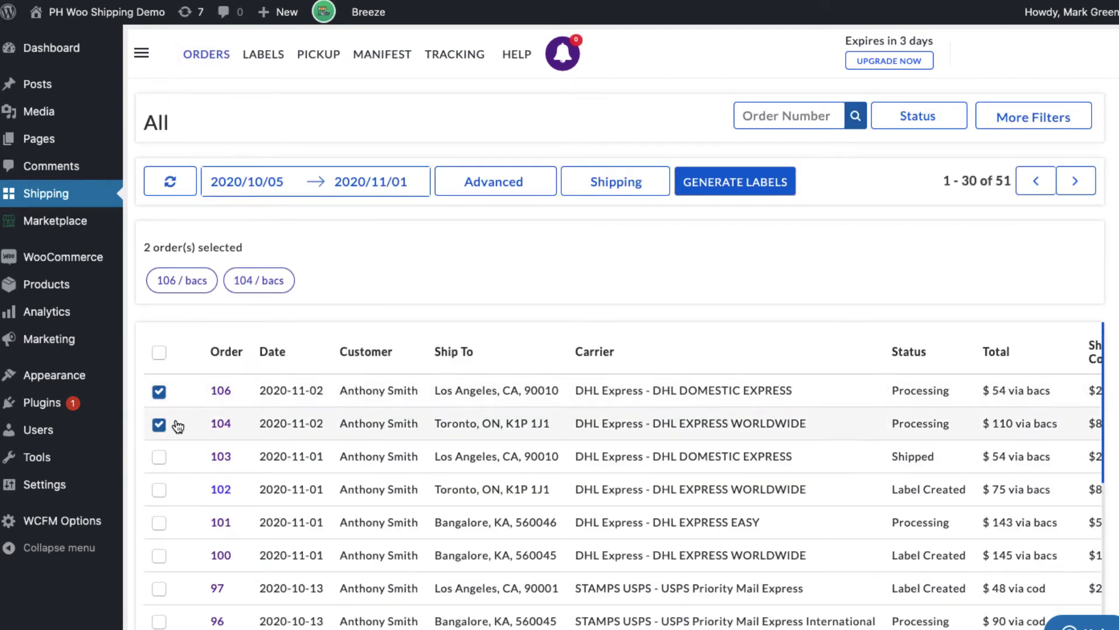
Step: Generate DHL labels for orders 106 and 104 and preview them for printing
left_click(731, 188)
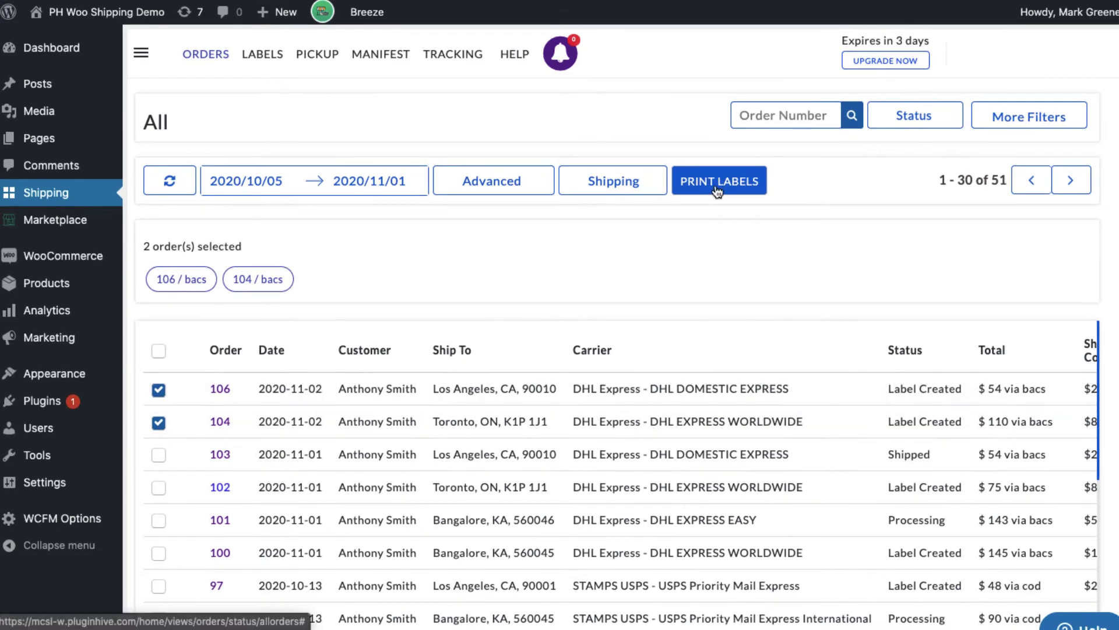
left_click(717, 186)
scroll(571, 279, "down", 5)
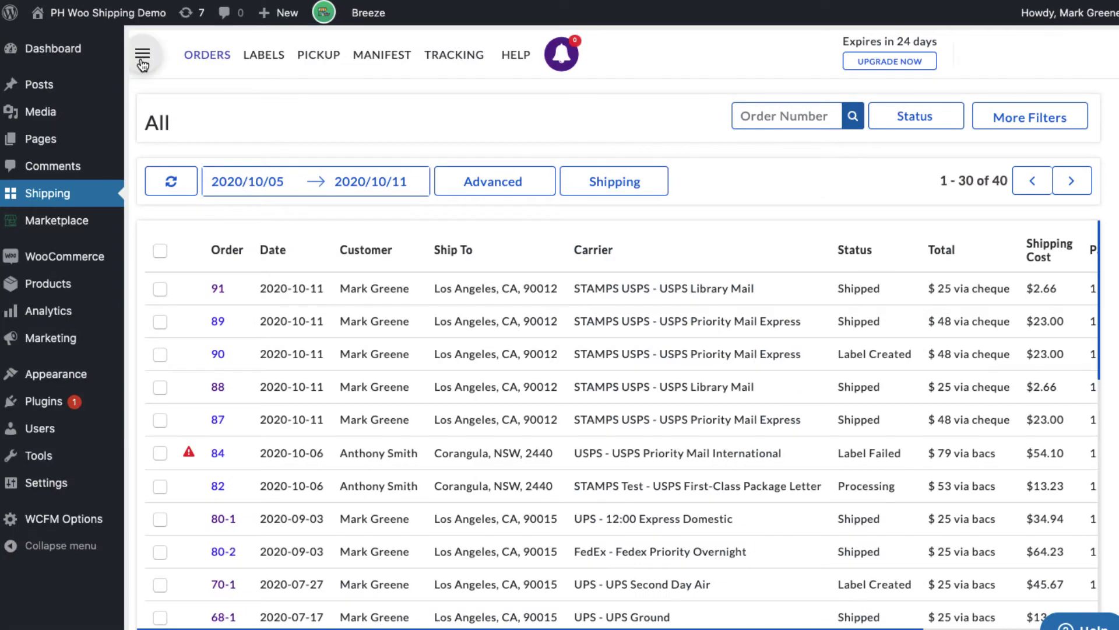
Step: Review the Print Settings page under General Settings
left_click(143, 57)
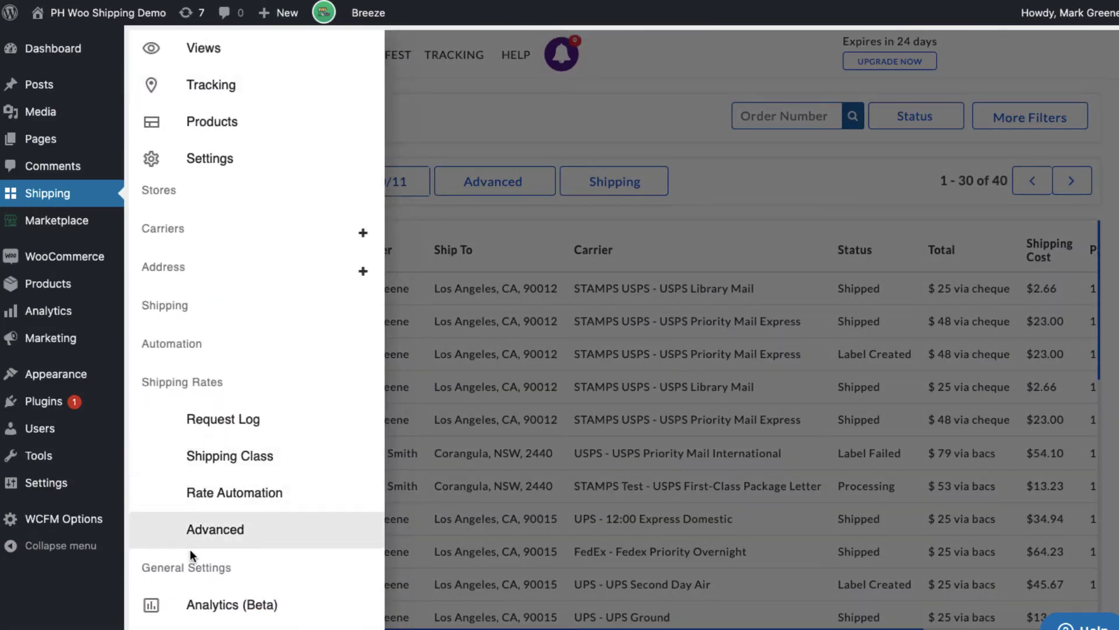
left_click(194, 575)
left_click(201, 460)
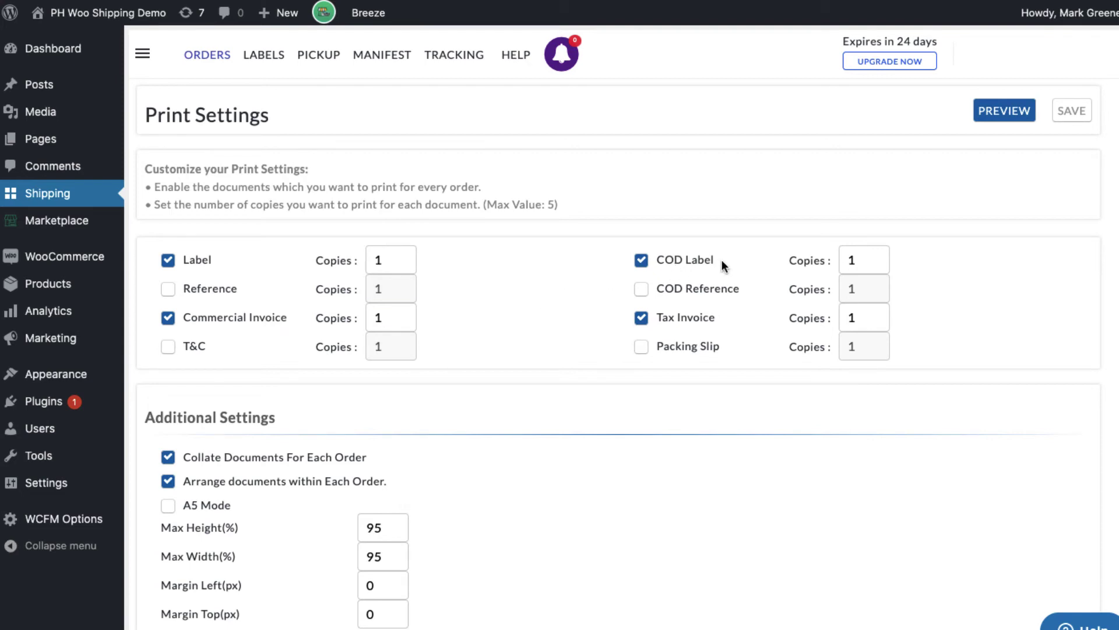
Step: Request a DHL pickup so orders 106 and 104 become Shipped
left_click(737, 185)
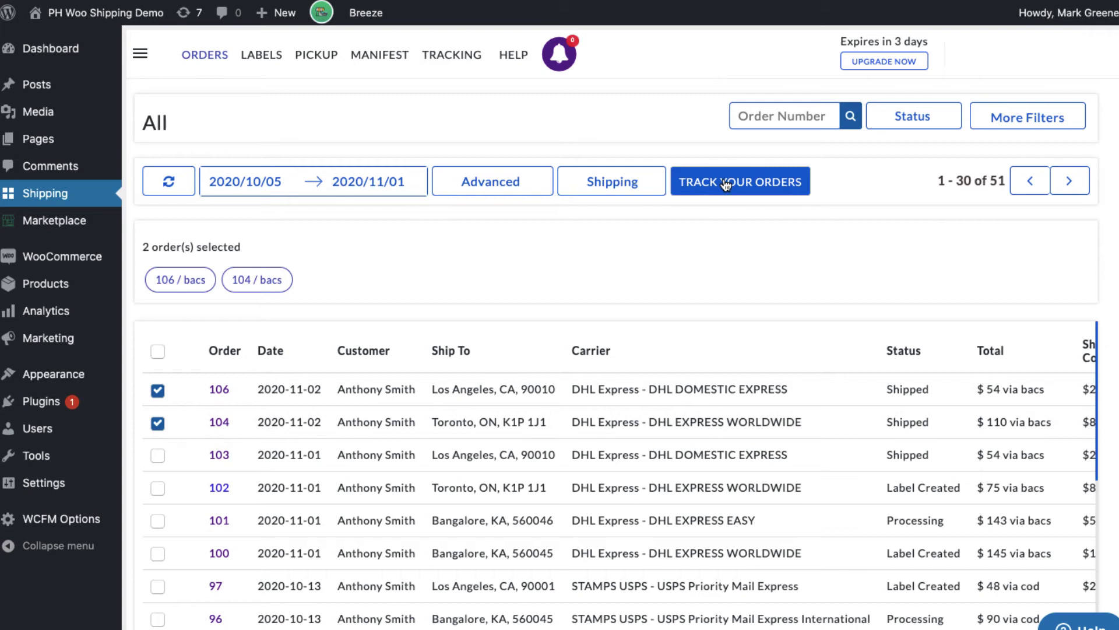
Step: Track the shipped orders and view order 106's DHL delivery timeline, reported Delivered
left_click(726, 183)
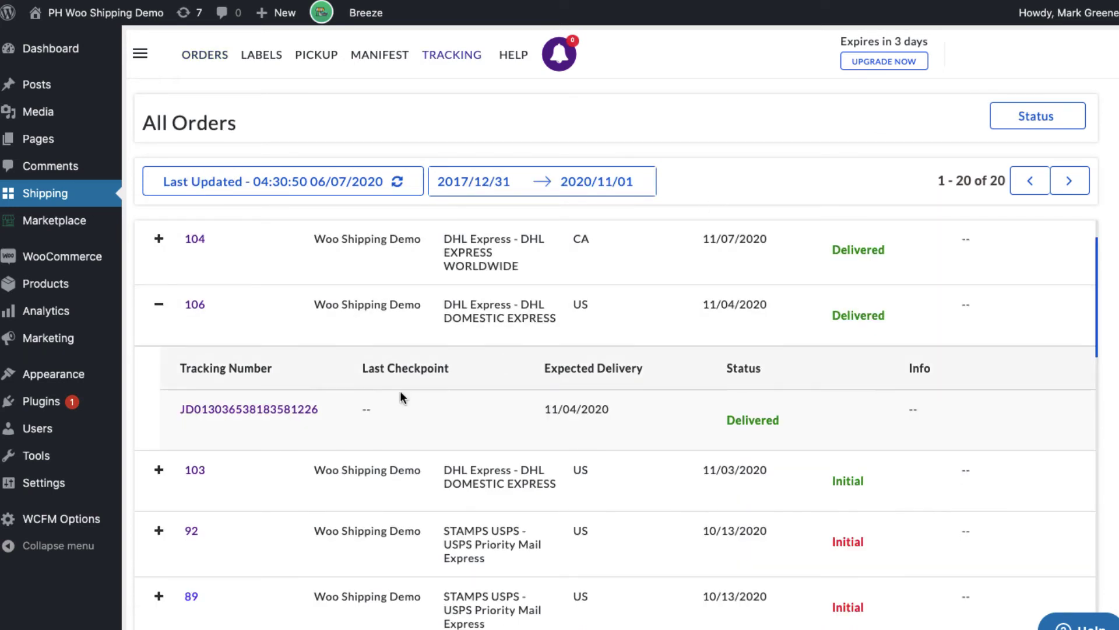
left_click(238, 415)
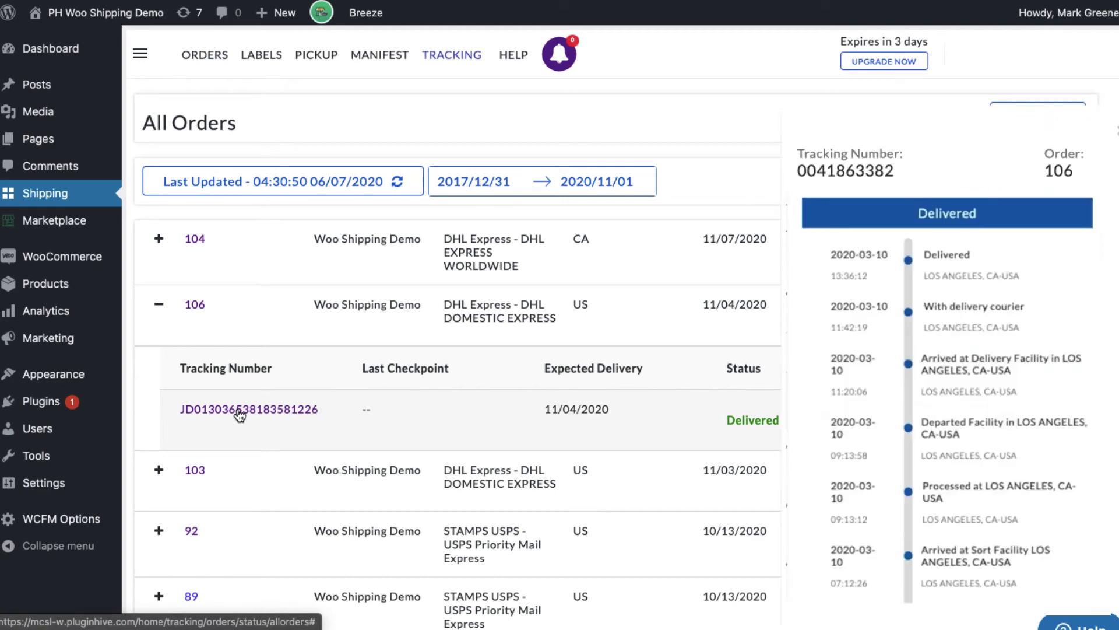